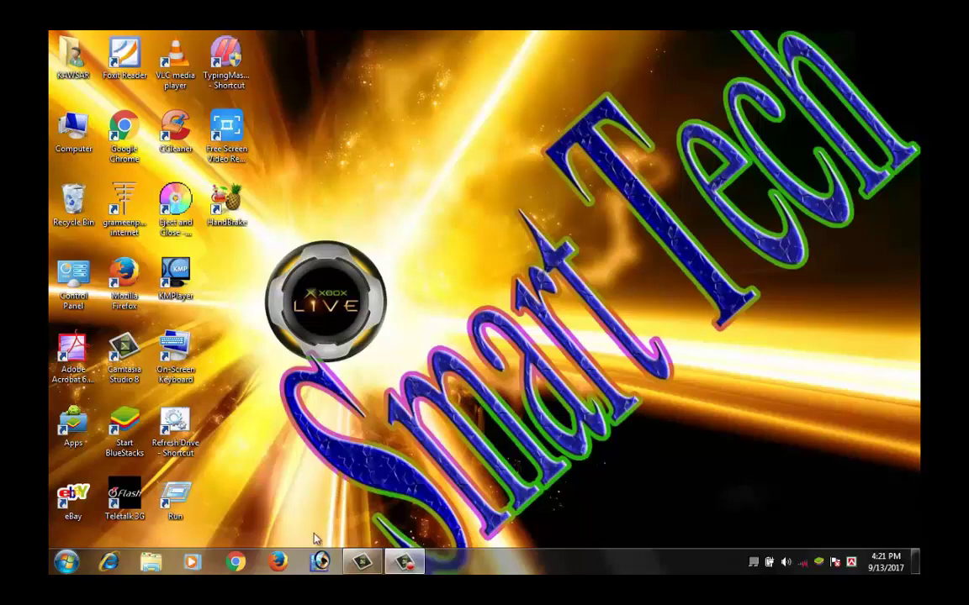
# Launch Adobe Photoshop 7.0 from its taskbar icon
pyautogui.click(320, 561)
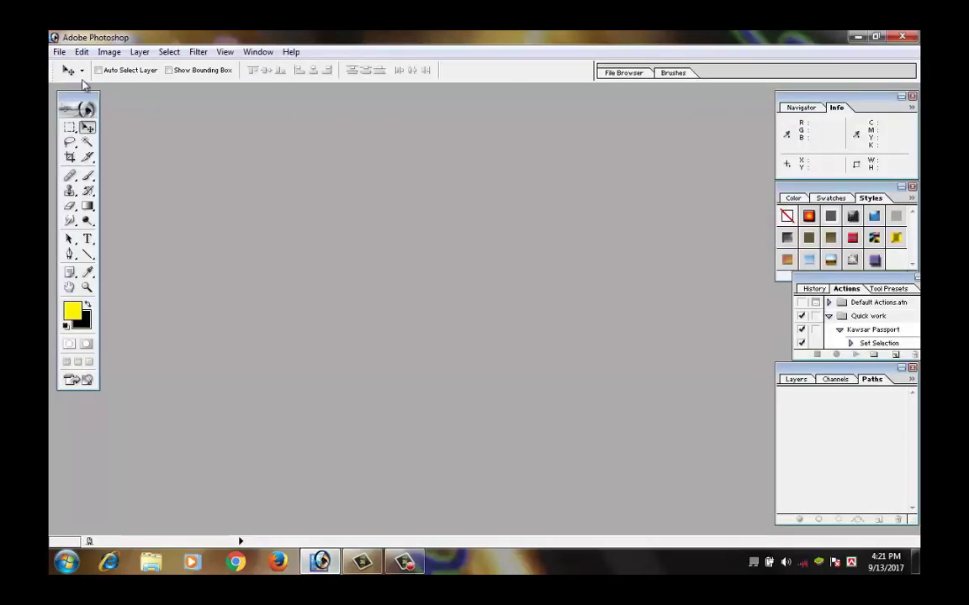
# Browse into the Youtube All folder and open the blue-background portrait photo
pyautogui.click(59, 52)
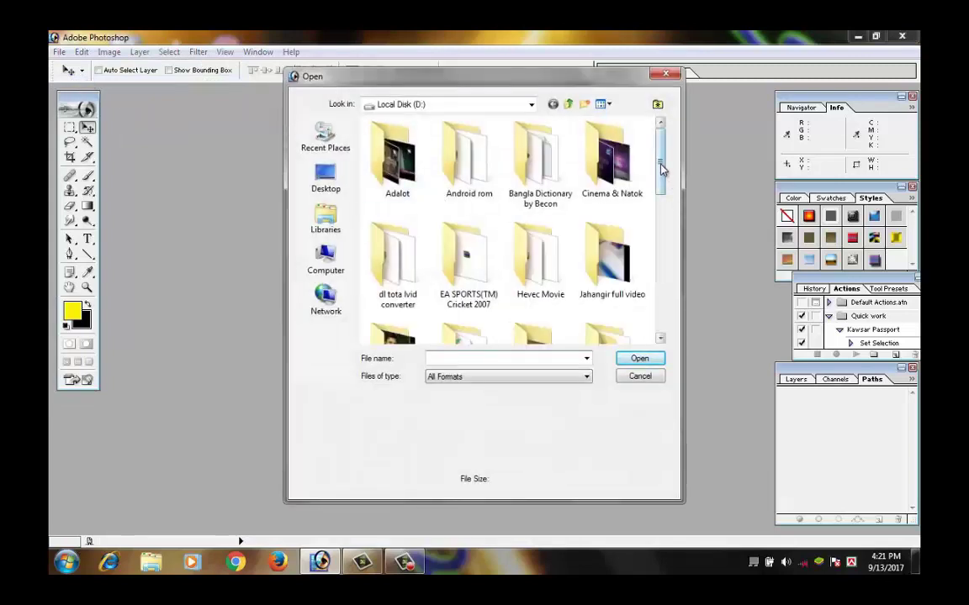
pyautogui.moveTo(660, 168); pyautogui.dragTo(662, 271)
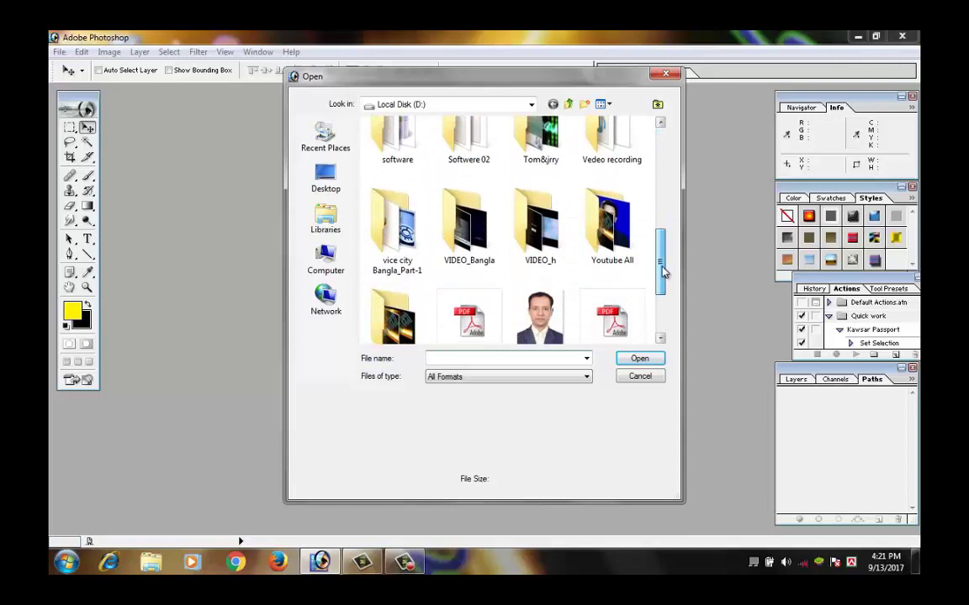
pyautogui.doubleClick(612, 218)
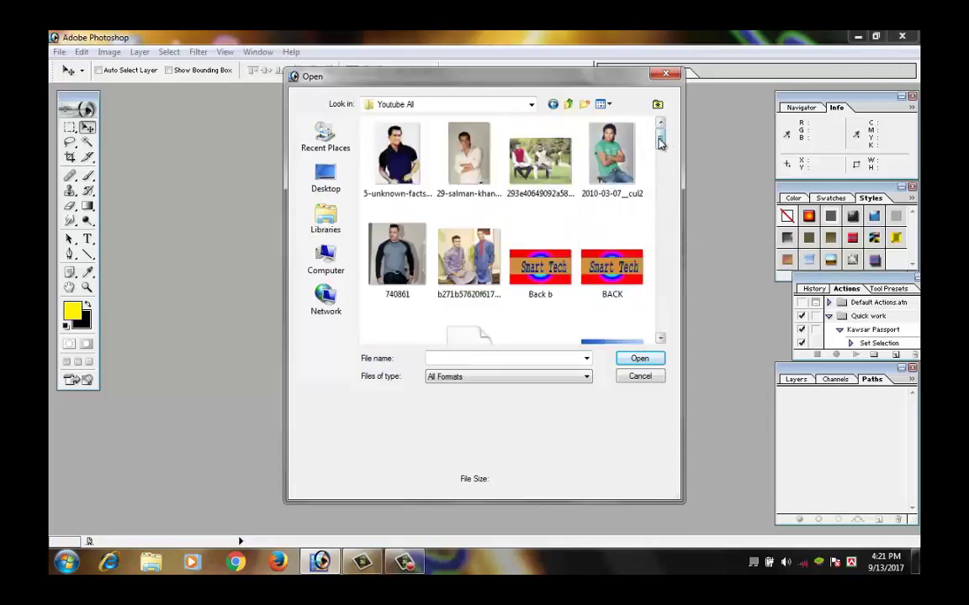
pyautogui.moveTo(660, 143); pyautogui.dragTo(659, 237)
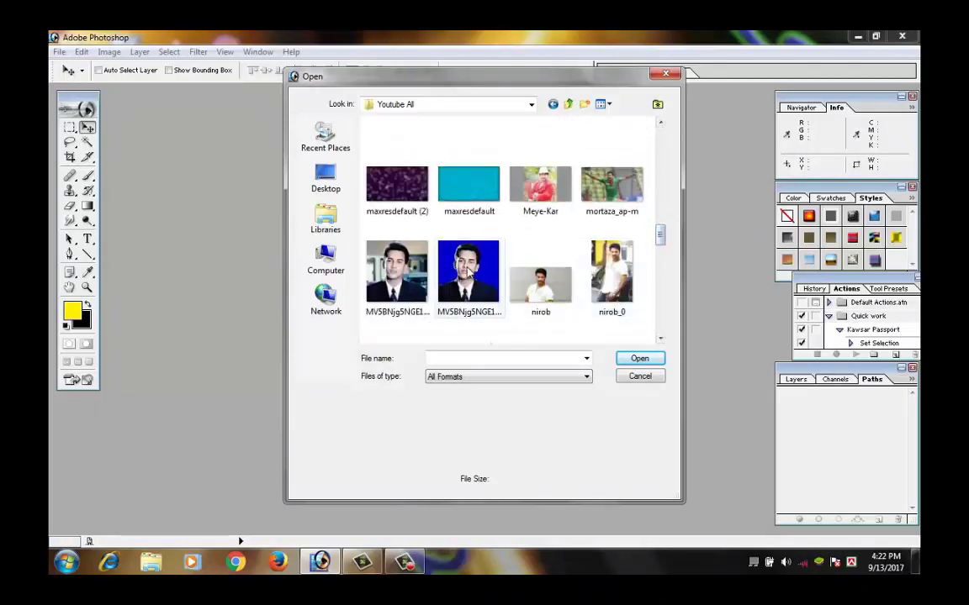
pyautogui.click(440, 252)
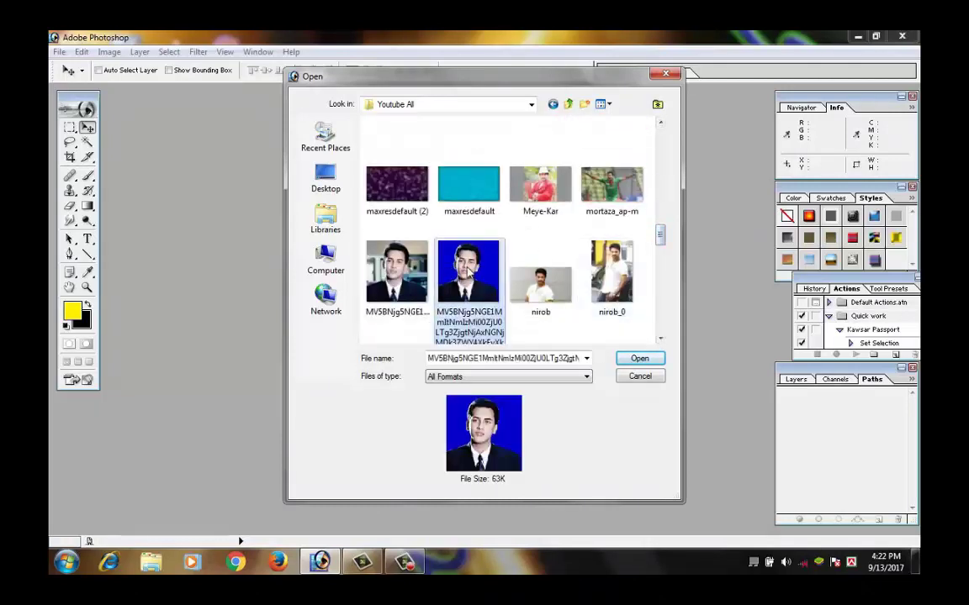
pyautogui.click(639, 359)
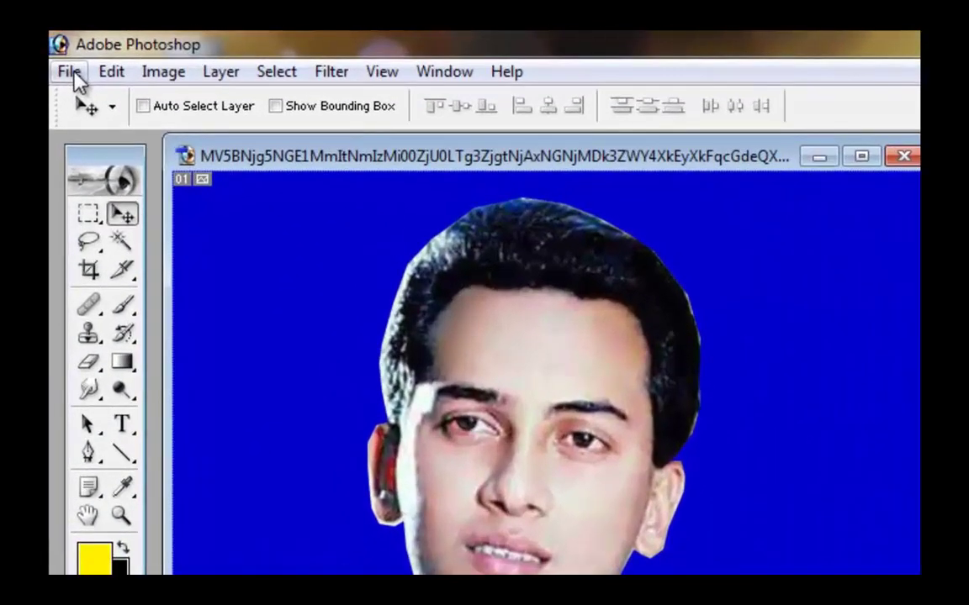
# Create a new 4 x 6 inch, 300 pixels/inch RGB document with white contents
pyautogui.click(70, 74)
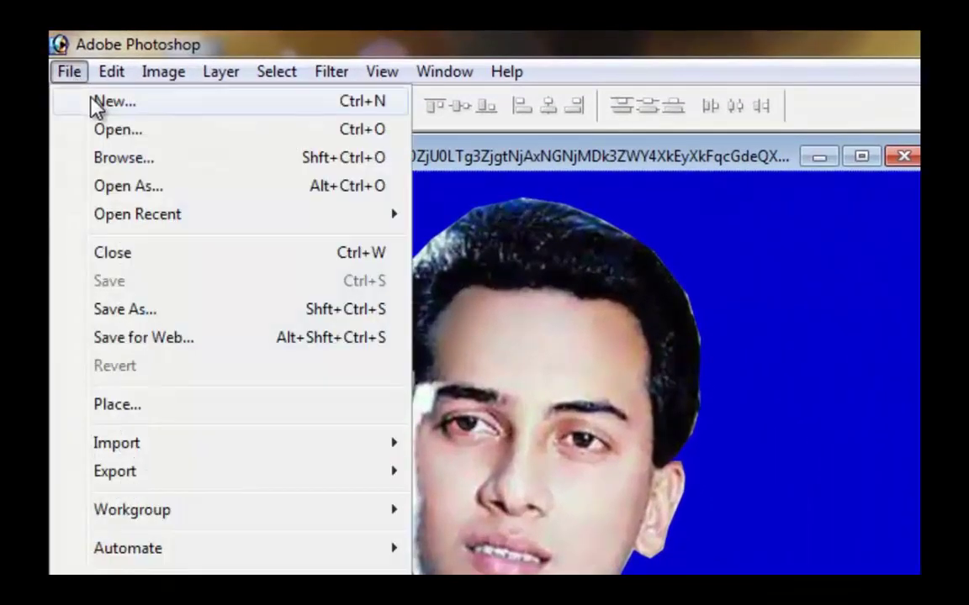
pyautogui.click(94, 101)
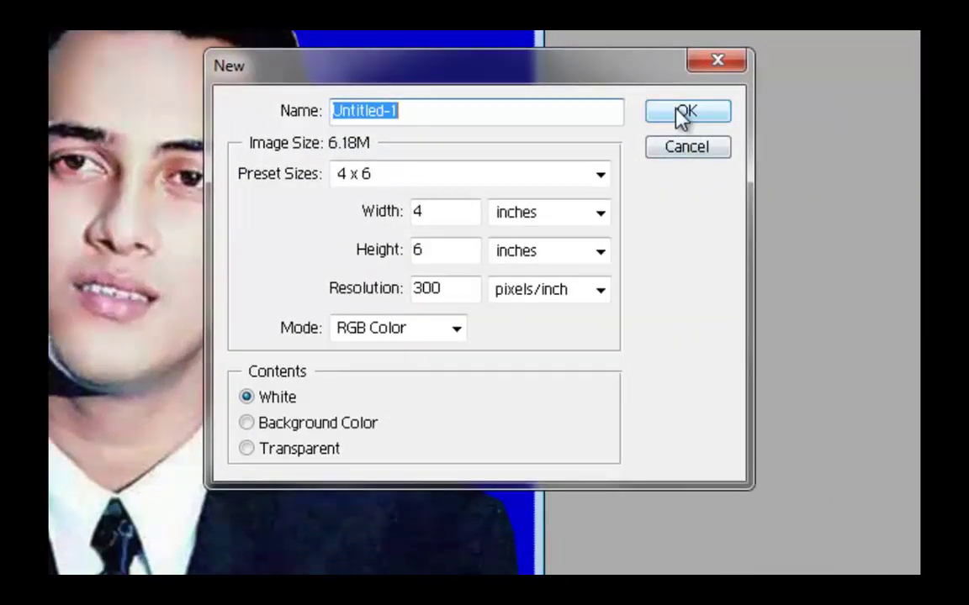
pyautogui.click(683, 115)
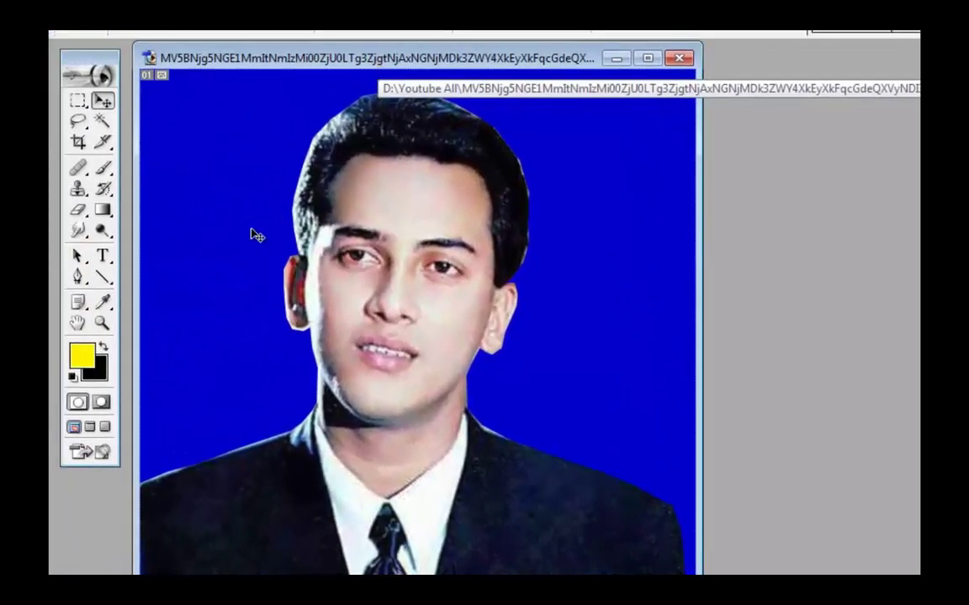
# Open the portrait's Image Size settings and switch width and height units to millimetres
pyautogui.rightClick(336, 66)
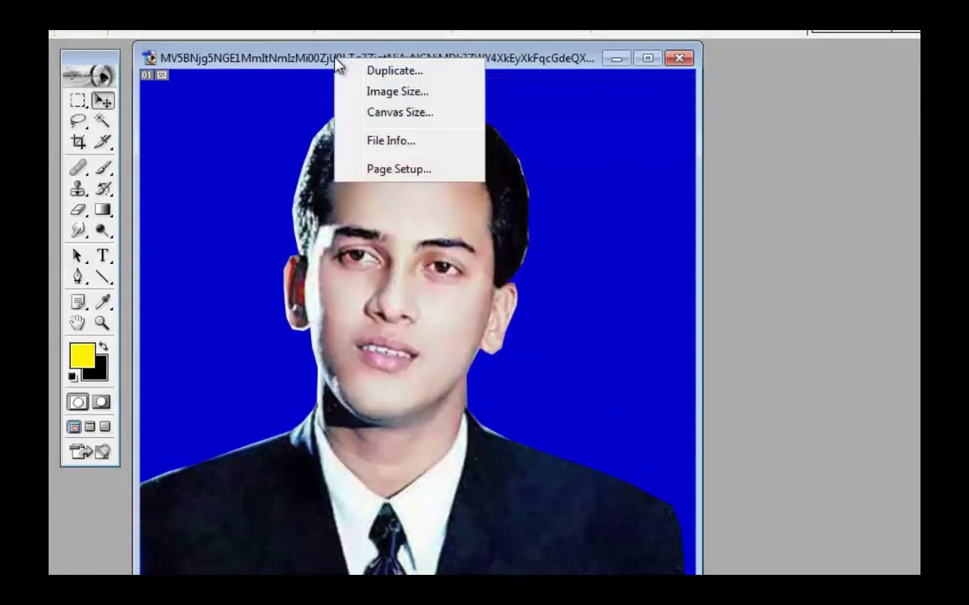
pyautogui.click(423, 95)
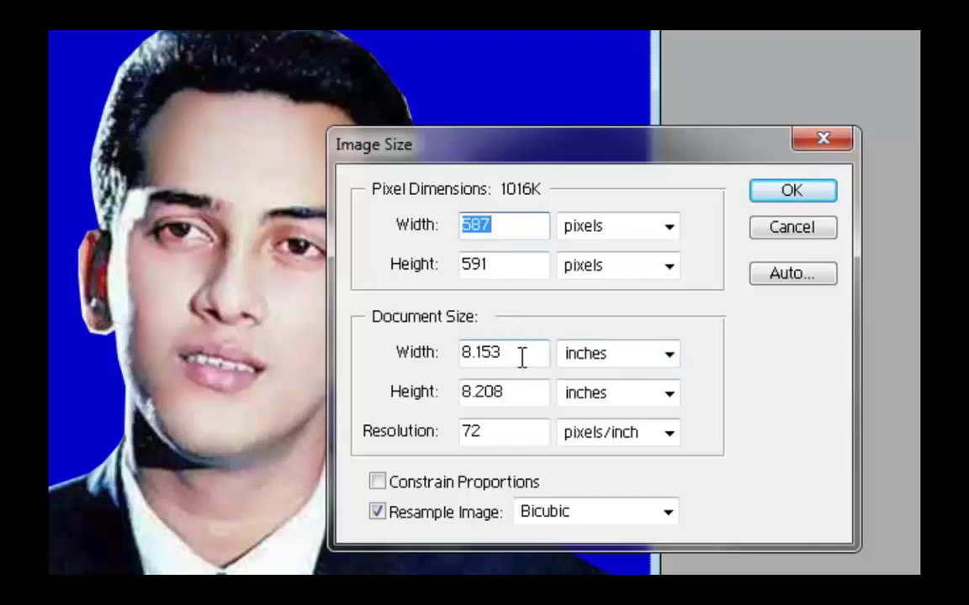
pyautogui.click(675, 360)
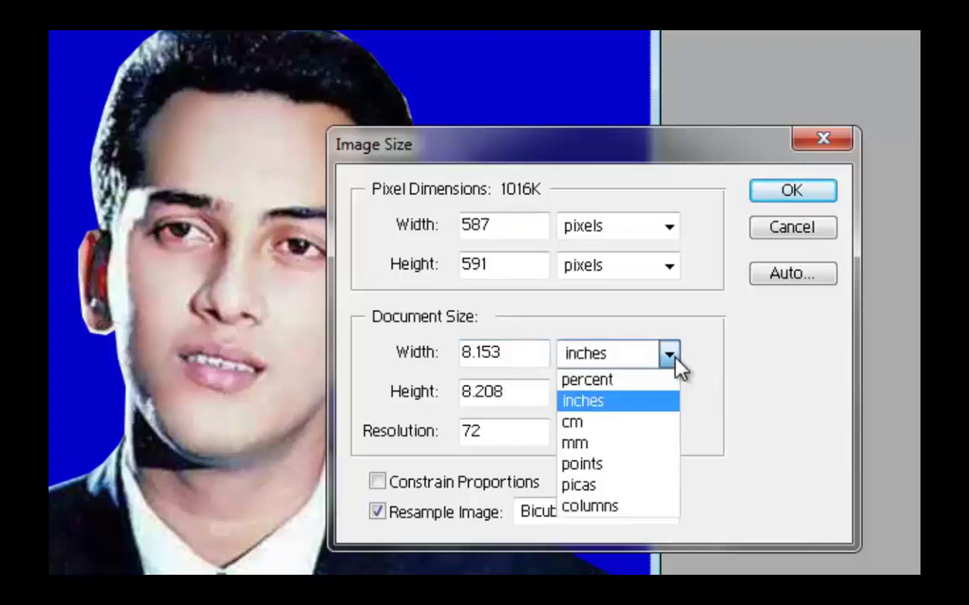
pyautogui.click(589, 445)
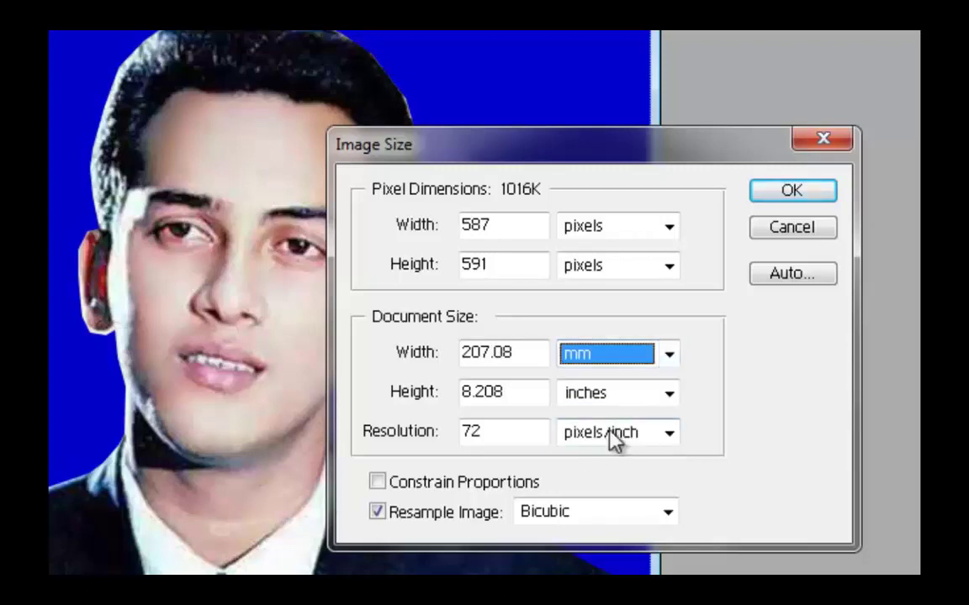
pyautogui.click(669, 395)
pyautogui.click(578, 486)
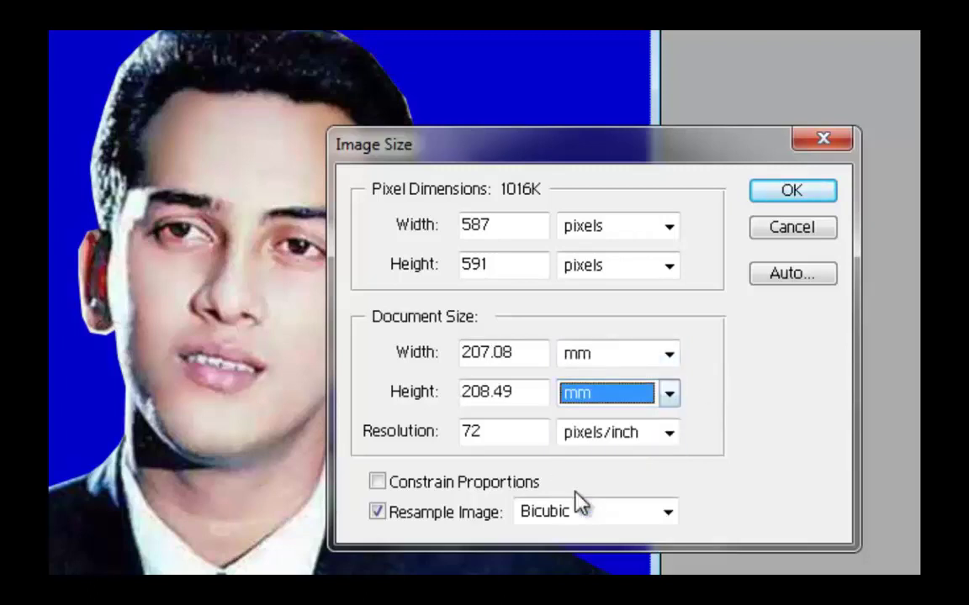
# Set width 43 mm, height 50 mm and resolution 300 pixels/inch, then apply
pyautogui.click(518, 357)
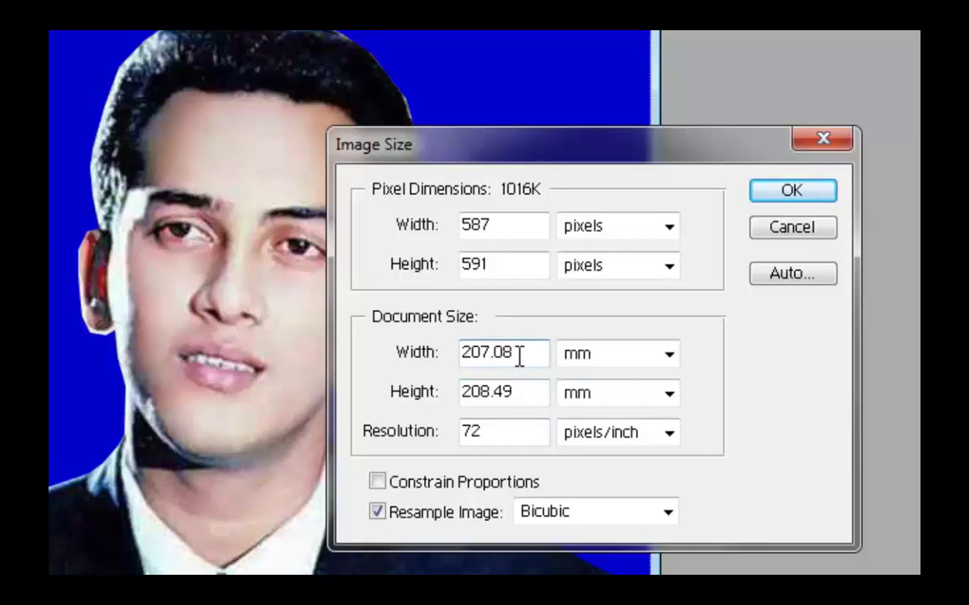
pyautogui.press('BackSpace')
pyautogui.press('BackSpace')
pyautogui.press('BackSpace')
pyautogui.press('BackSpace')
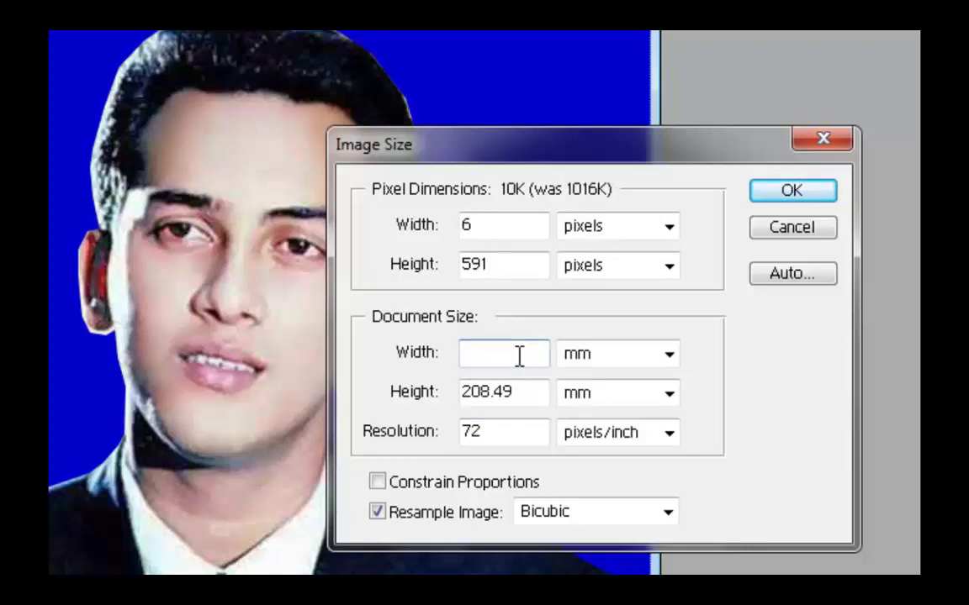
pyautogui.write('4')
pyautogui.write('3')
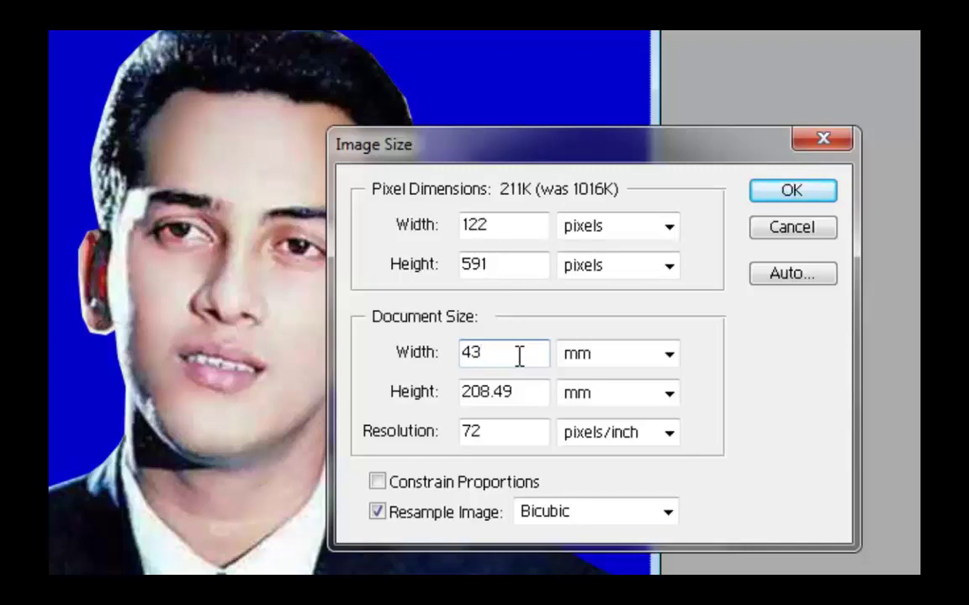
pyautogui.click(528, 396)
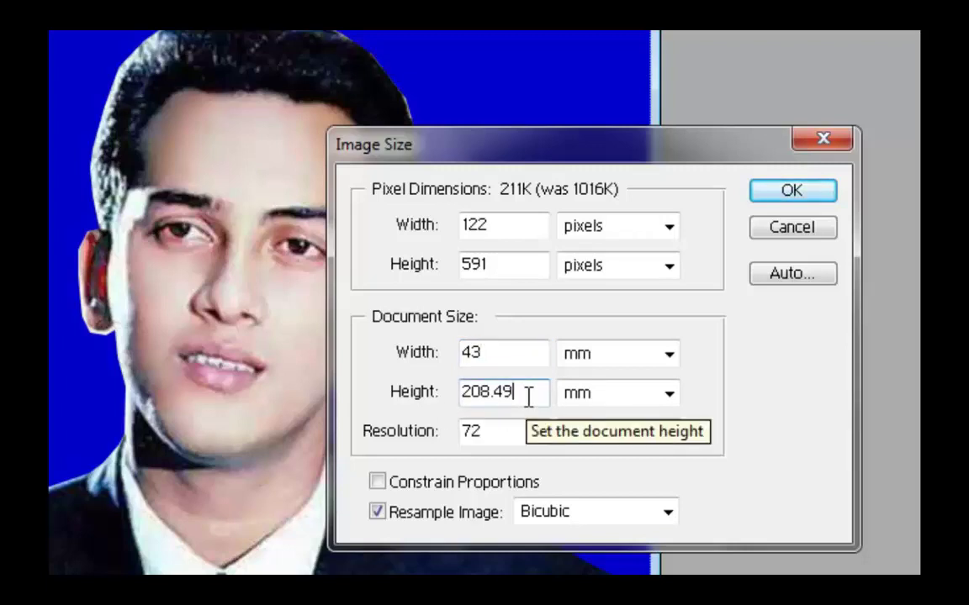
pyautogui.press('BackSpace')
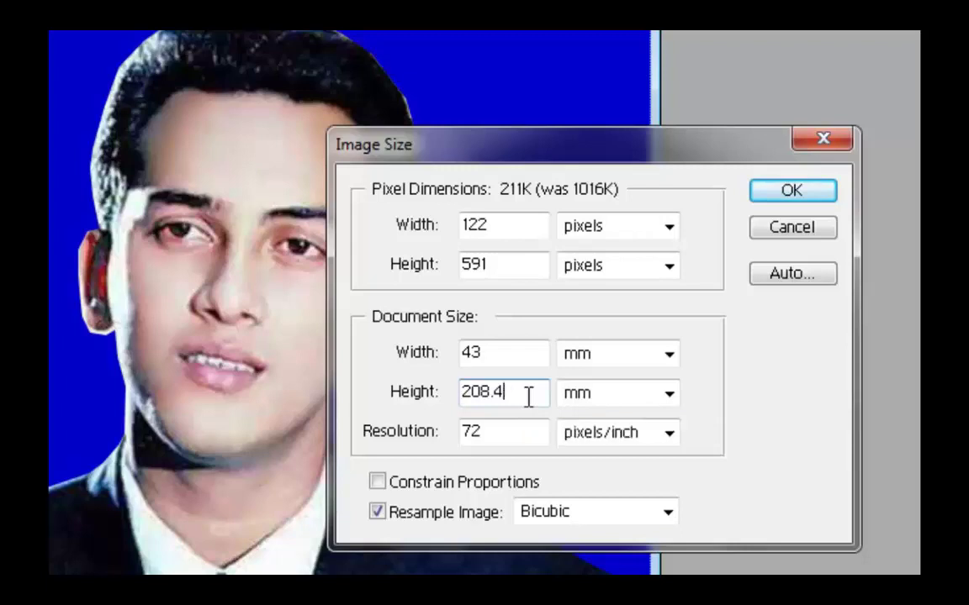
pyautogui.press('BackSpace')
pyautogui.press('BackSpace')
pyautogui.press('BackSpace')
pyautogui.write('5')
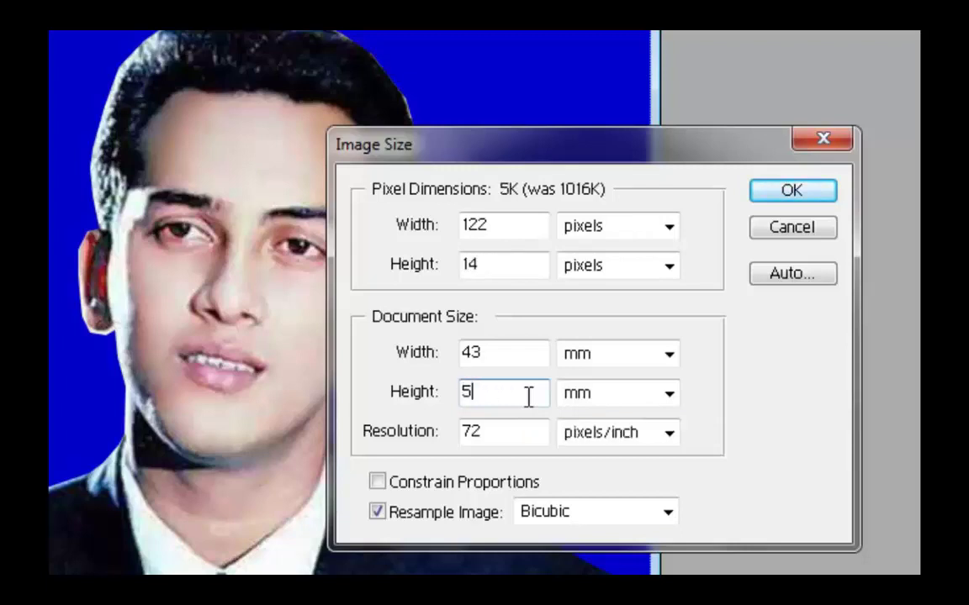
pyautogui.write('0')
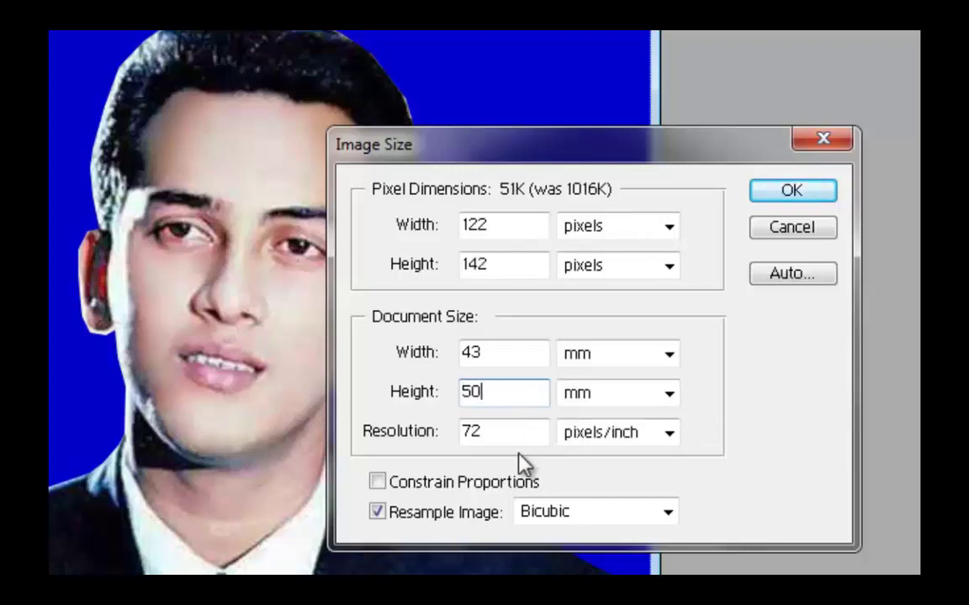
pyautogui.click(508, 433)
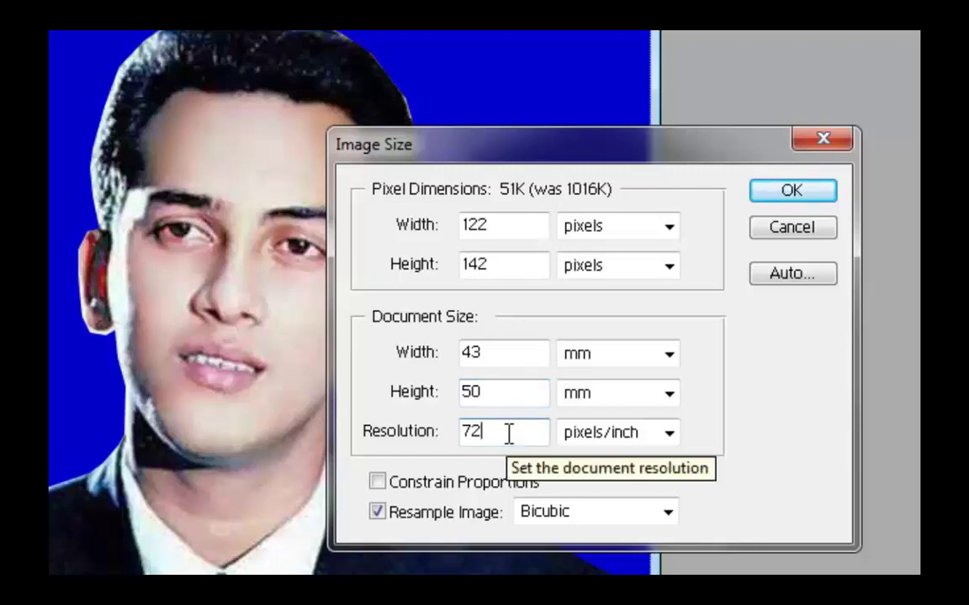
pyautogui.press('BackSpace')
pyautogui.press('BackSpace')
pyautogui.write('3')
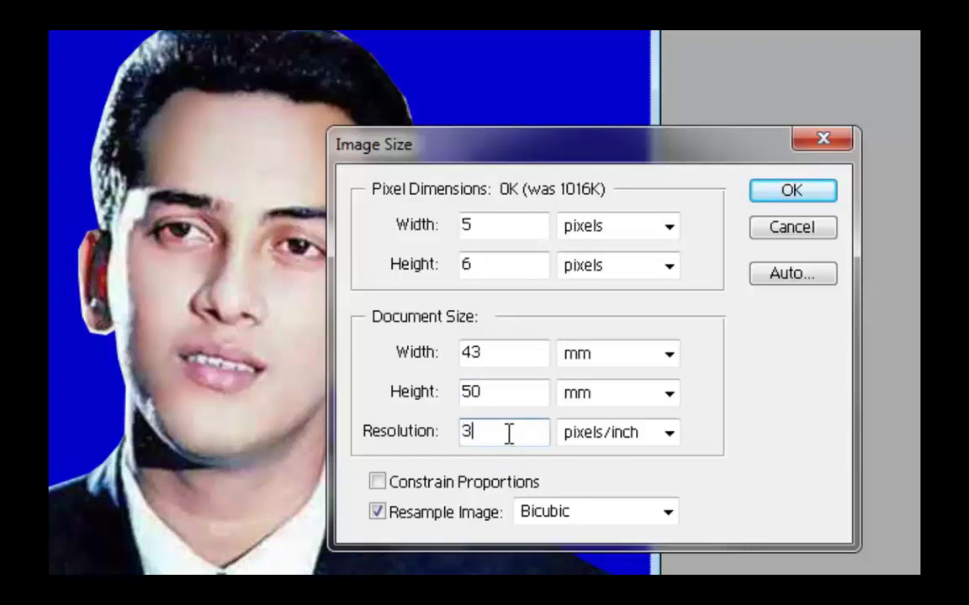
pyautogui.write('00')
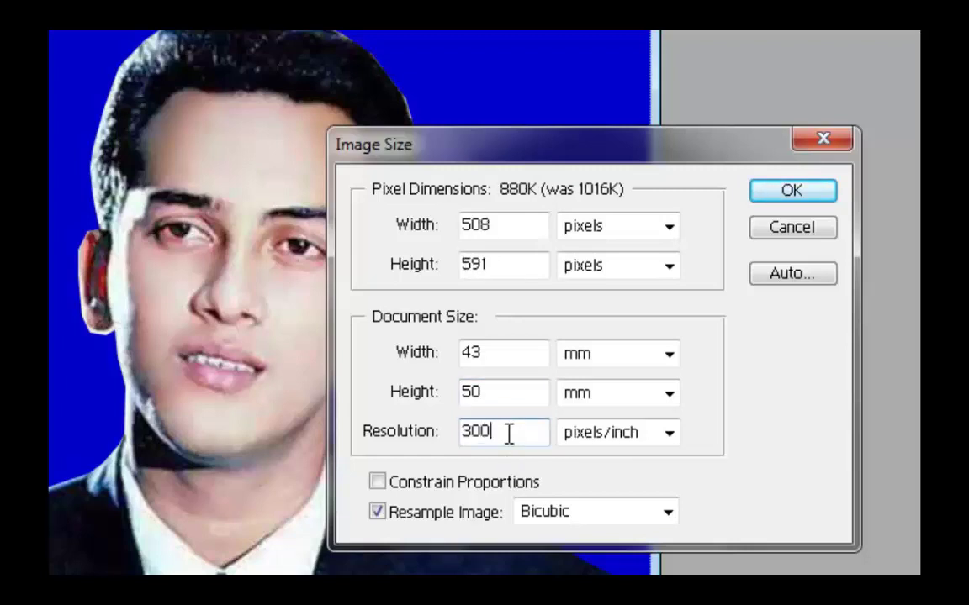
pyautogui.click(789, 198)
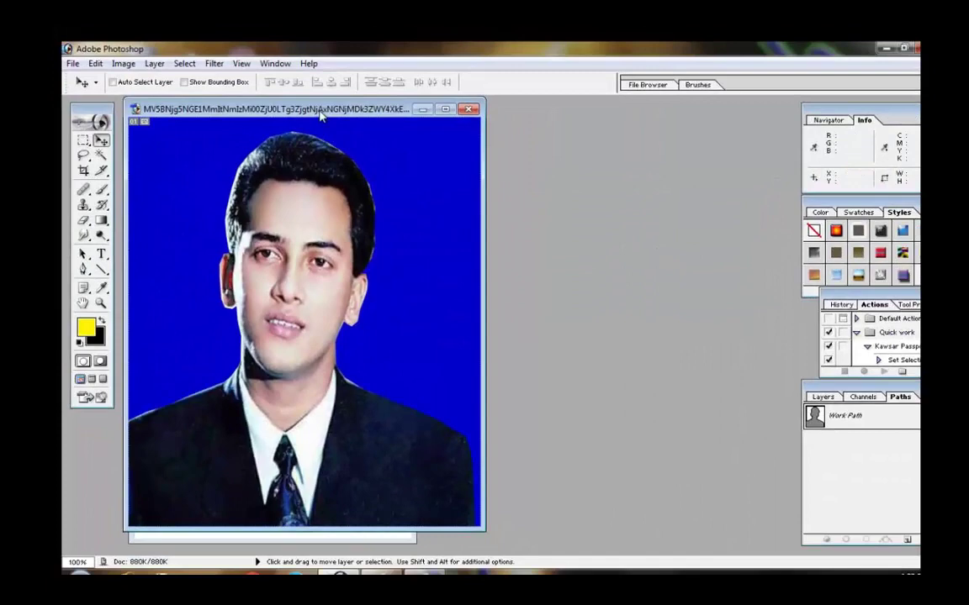
# Drag three portrait copies onto the canvas at top-left, top-right and middle-right
pyautogui.moveTo(320, 116); pyautogui.dragTo(589, 132)
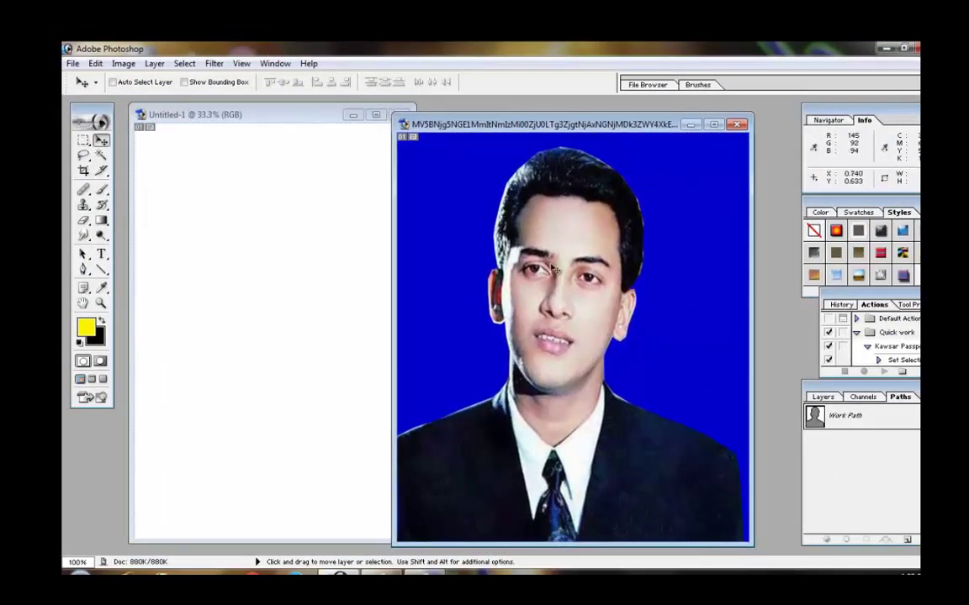
pyautogui.moveTo(533, 227); pyautogui.dragTo(211, 225)
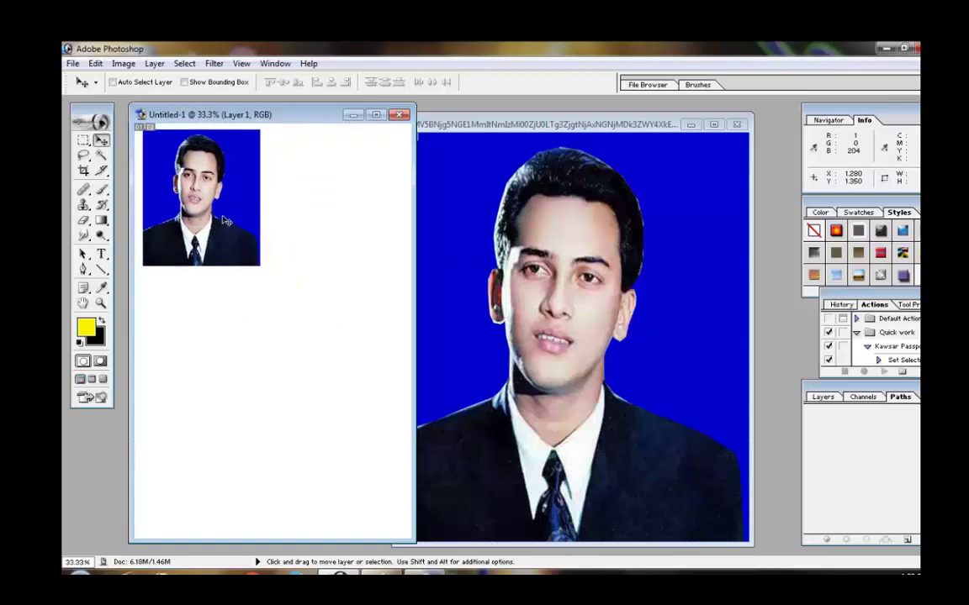
pyautogui.moveTo(225, 220); pyautogui.dragTo(224, 215)
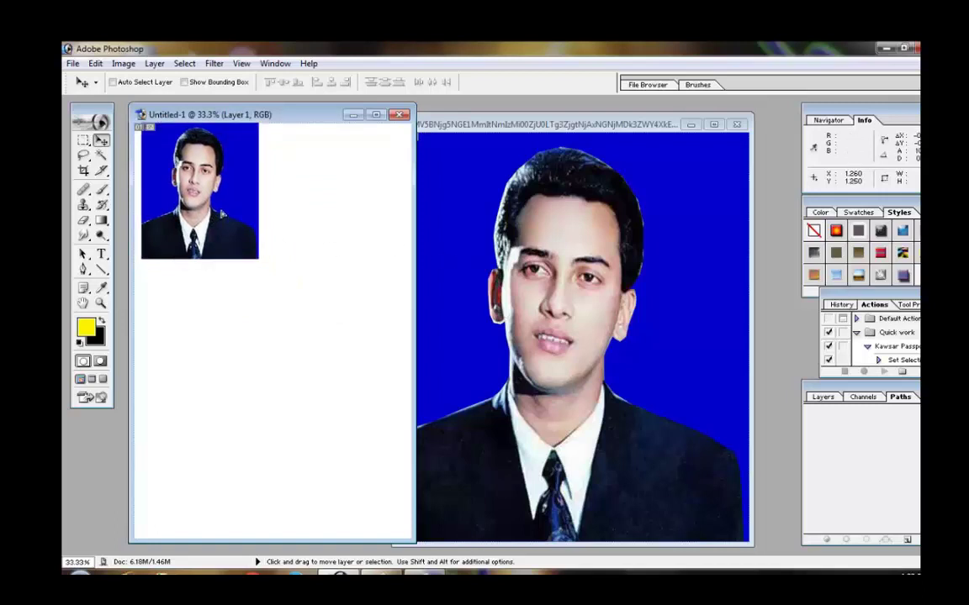
pyautogui.click(570, 263)
pyautogui.moveTo(570, 263)
pyautogui.mouseDown()
pyautogui.moveTo(343, 210)
pyautogui.moveTo(340, 169)
pyautogui.mouseUp()
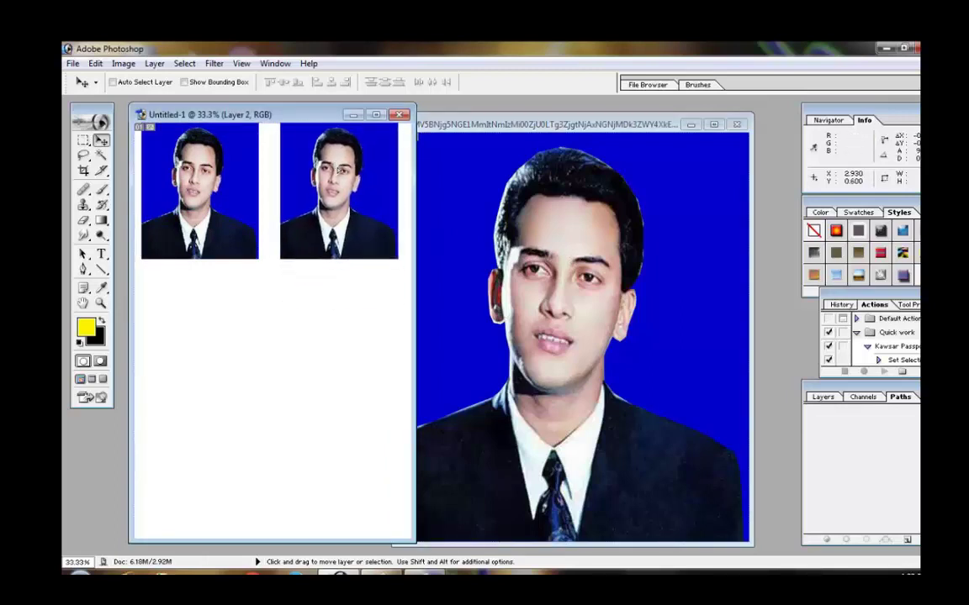
pyautogui.moveTo(340, 169); pyautogui.dragTo(343, 170)
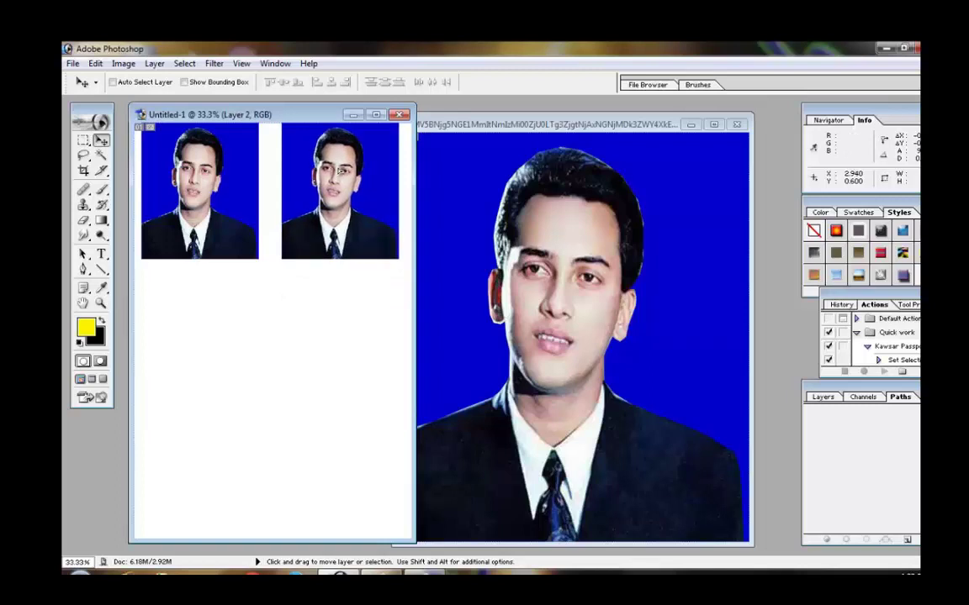
pyautogui.click(517, 266)
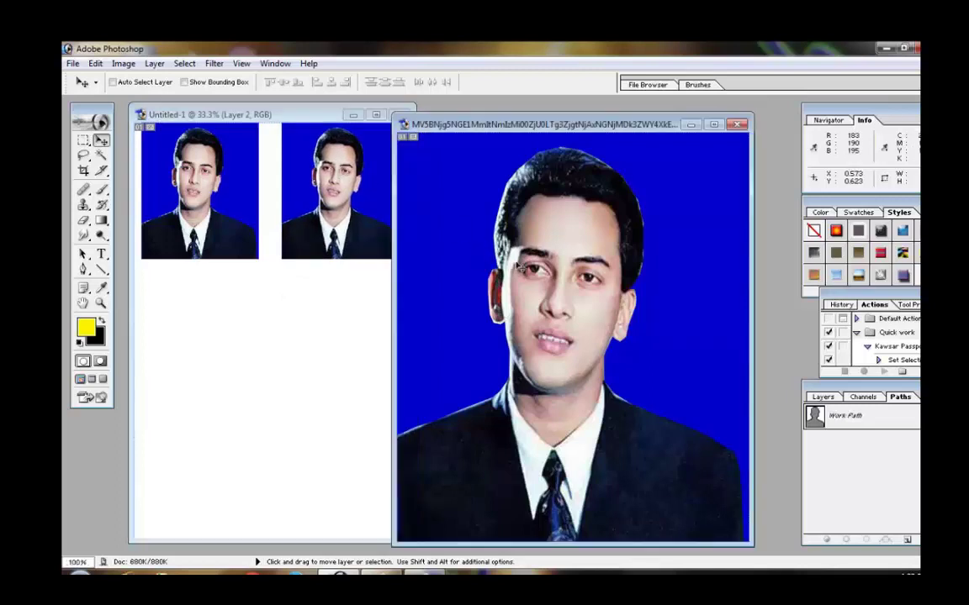
pyautogui.moveTo(516, 267)
pyautogui.mouseDown()
pyautogui.moveTo(305, 335)
pyautogui.moveTo(296, 313)
pyautogui.mouseUp()
pyautogui.moveTo(330, 345); pyautogui.dragTo(333, 332)
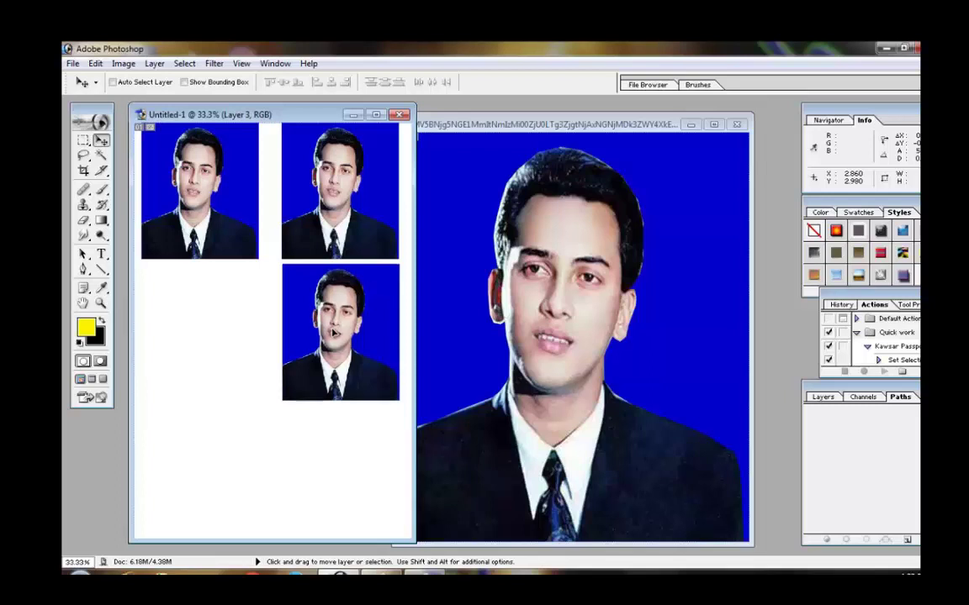
# Add three more copies at bottom-right, middle-left and bottom-left to complete the 2x3 grid
pyautogui.moveTo(576, 293)
pyautogui.mouseDown()
pyautogui.moveTo(347, 471)
pyautogui.moveTo(336, 447)
pyautogui.moveTo(335, 455)
pyautogui.mouseUp()
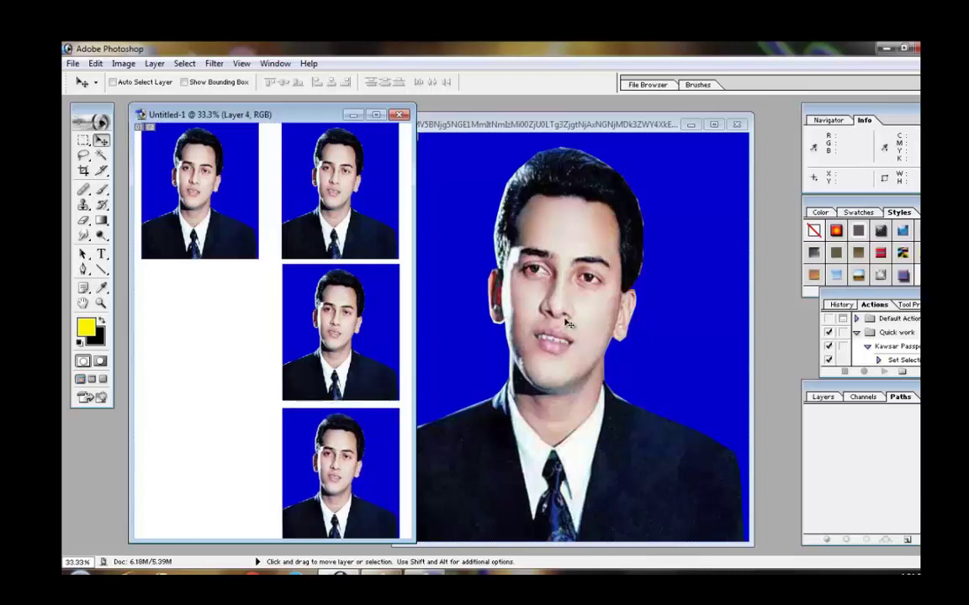
pyautogui.moveTo(568, 324)
pyautogui.mouseDown()
pyautogui.moveTo(235, 319)
pyautogui.moveTo(202, 332)
pyautogui.mouseUp()
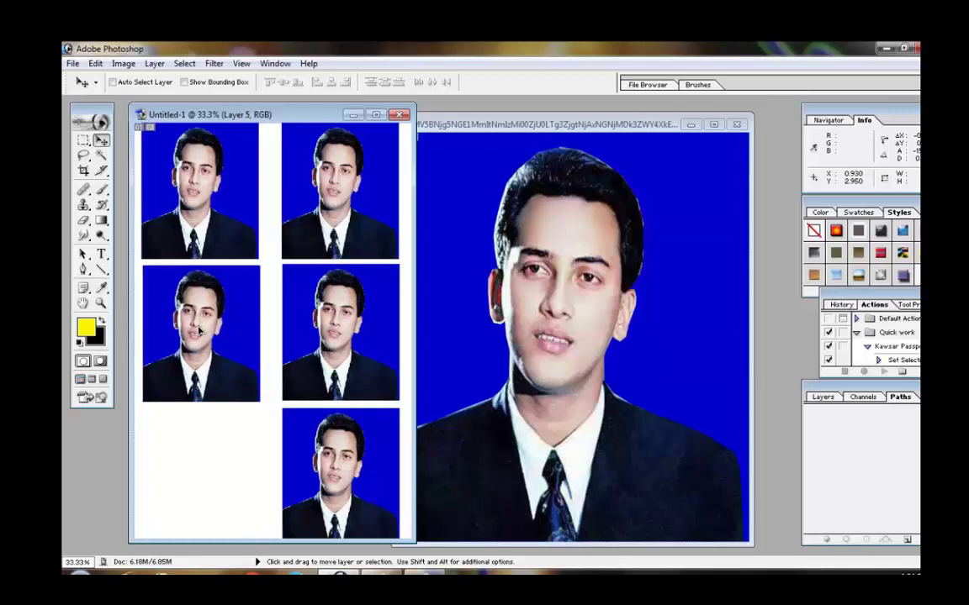
pyautogui.moveTo(201, 332)
pyautogui.mouseDown()
pyautogui.moveTo(185, 332)
pyautogui.moveTo(198, 332)
pyautogui.mouseUp()
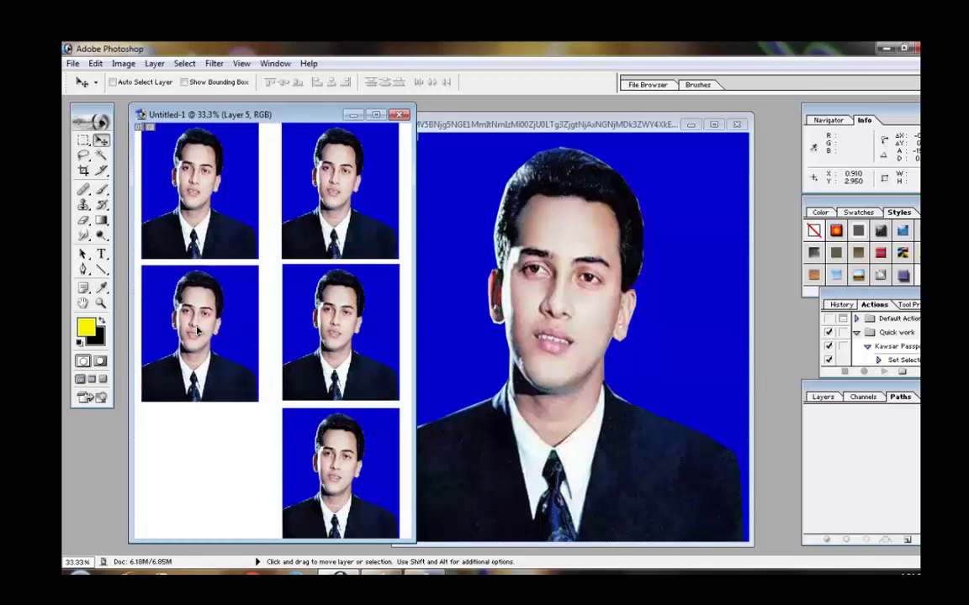
pyautogui.click(515, 330)
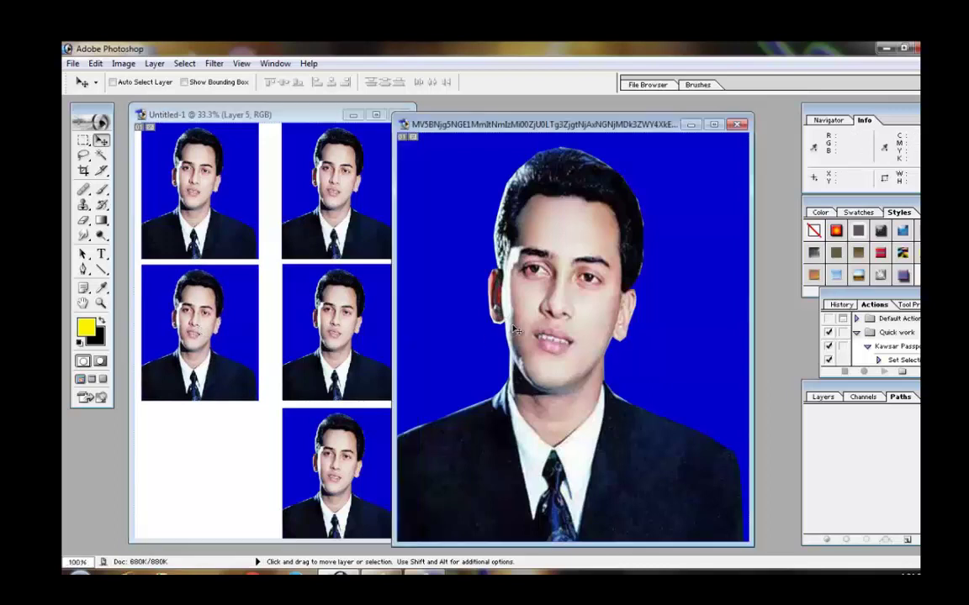
pyautogui.moveTo(515, 331); pyautogui.dragTo(255, 447)
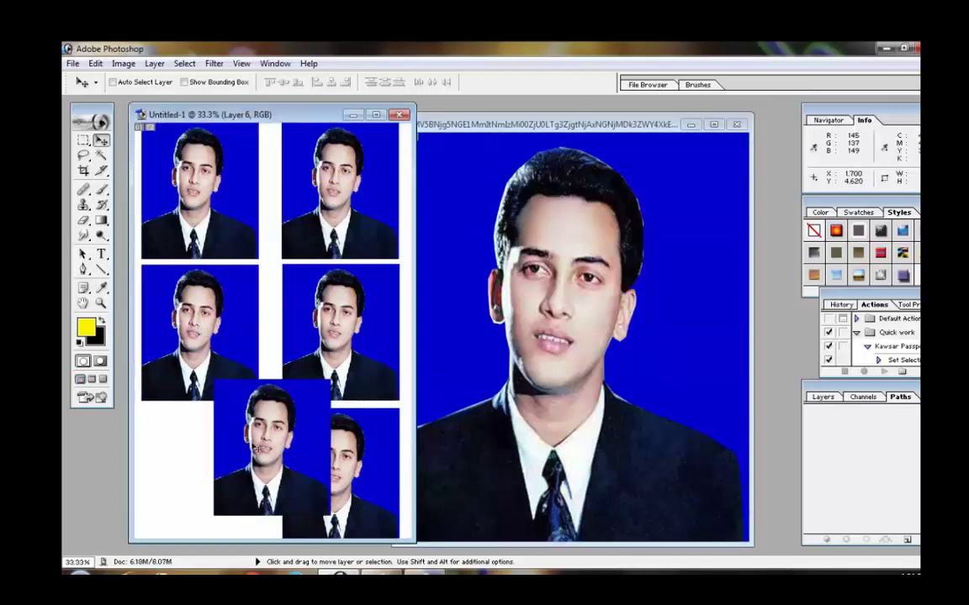
pyautogui.moveTo(254, 447)
pyautogui.mouseDown()
pyautogui.moveTo(195, 470)
pyautogui.moveTo(196, 478)
pyautogui.mouseUp()
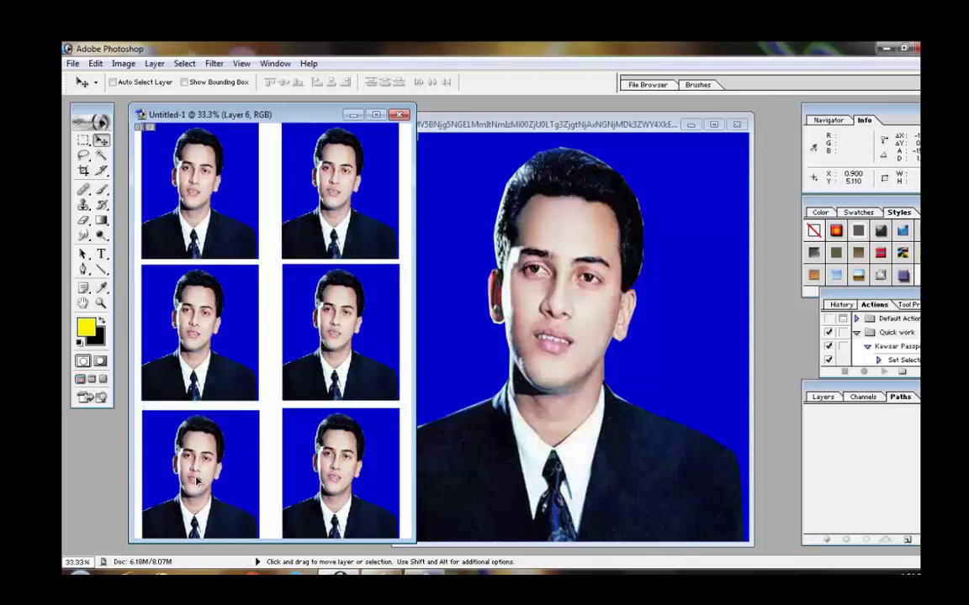
pyautogui.moveTo(196, 479); pyautogui.dragTo(197, 478)
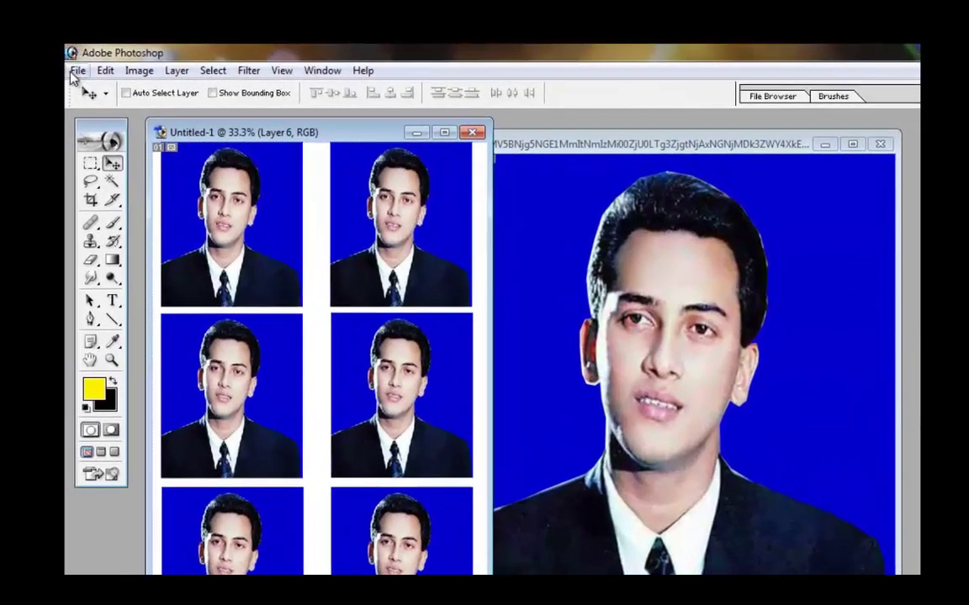
# Save the sheet as JPEG, named 'Passport' plus the person's name, with upper-case extension
pyautogui.click(75, 72)
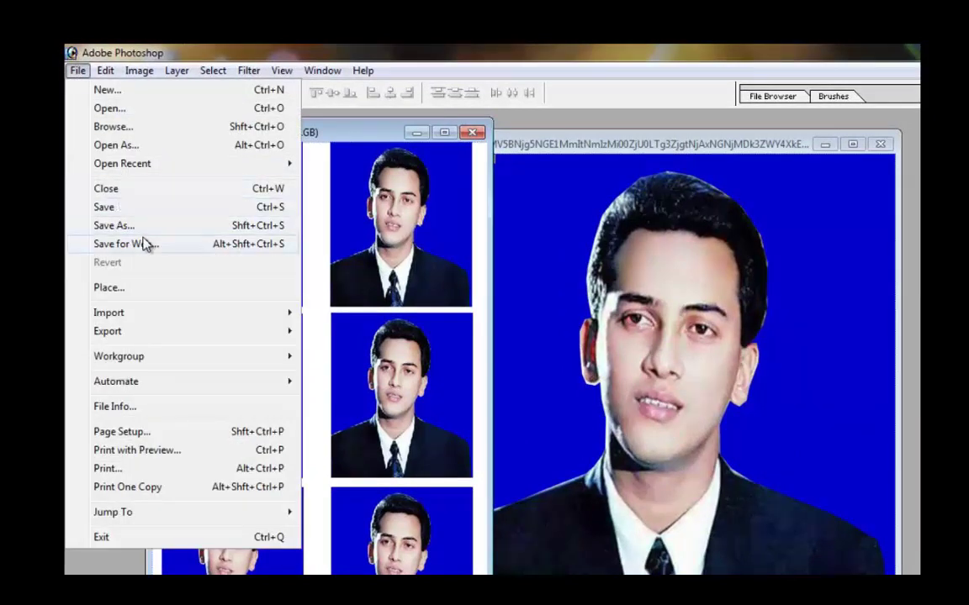
pyautogui.click(133, 210)
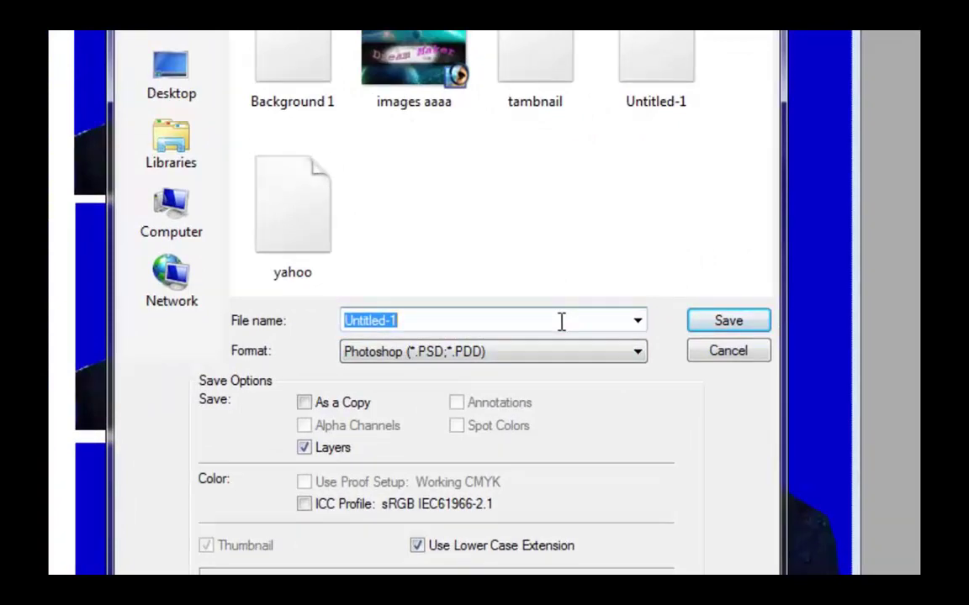
pyautogui.write('Pa')
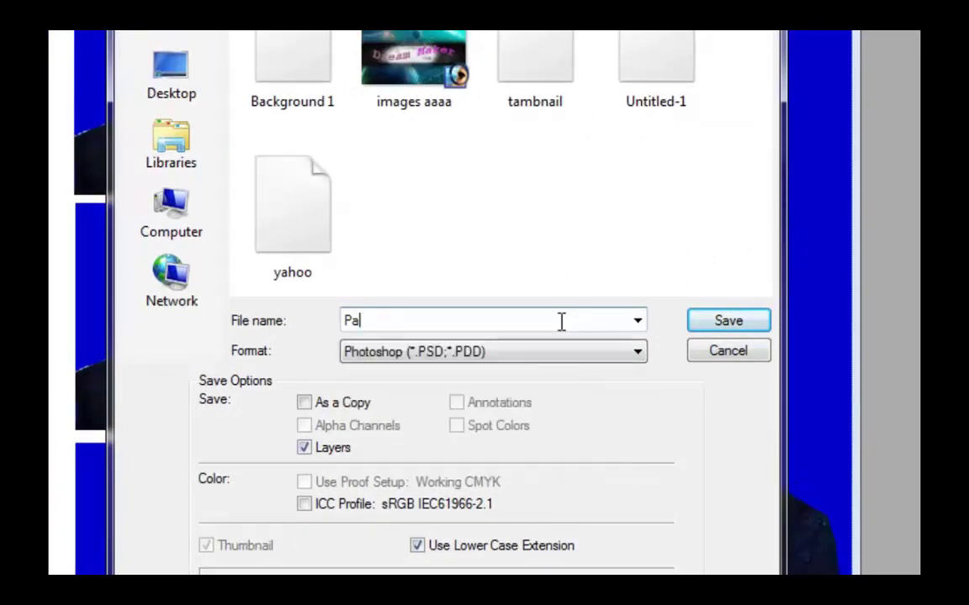
pyautogui.write('sspor')
pyautogui.write('t Sa')
pyautogui.write('lma')
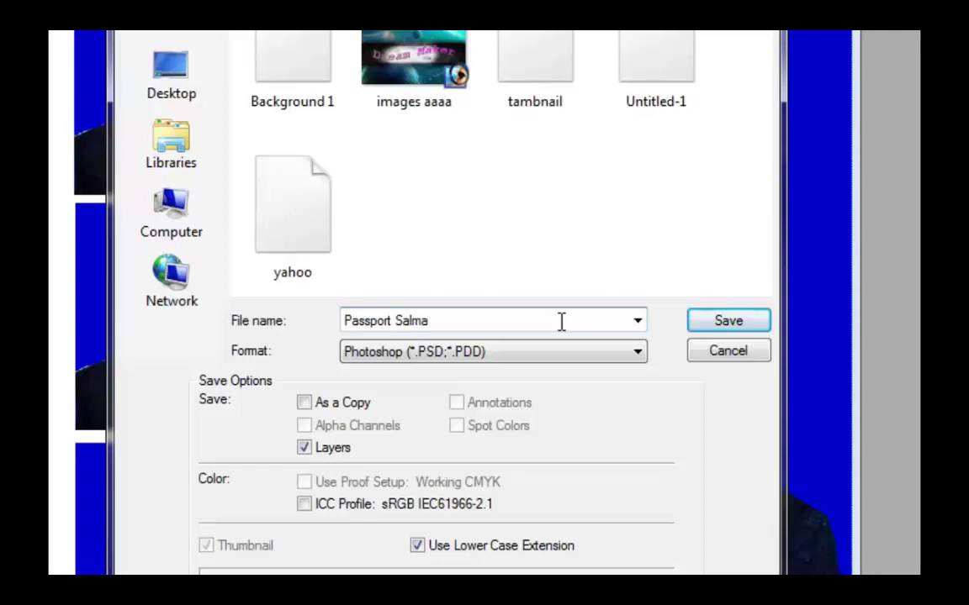
pyautogui.write('n')
pyautogui.click(637, 356)
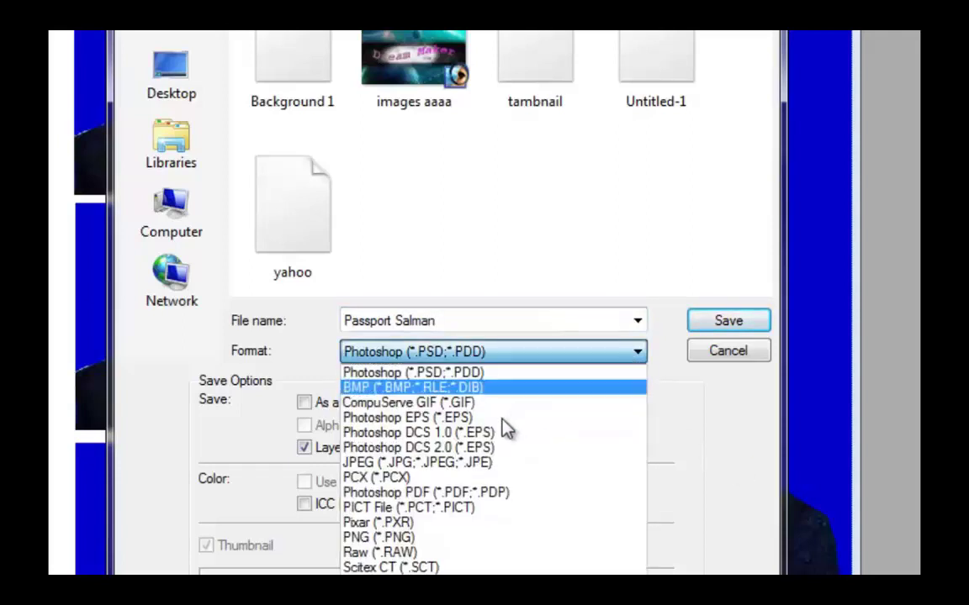
pyautogui.click(433, 464)
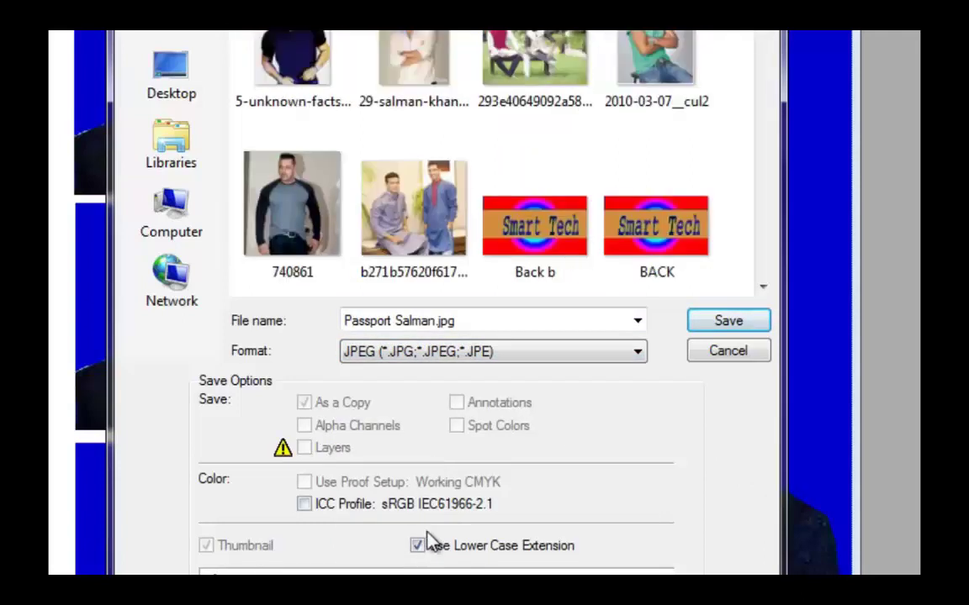
pyautogui.click(418, 547)
pyautogui.click(728, 324)
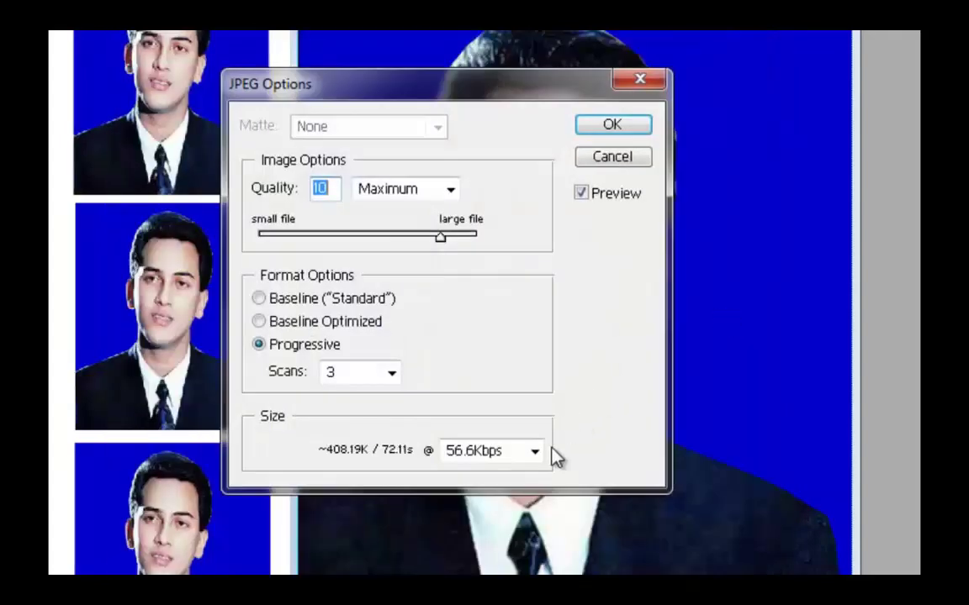
# Set the JPEG Options size estimate to 1.5Mbps and confirm the save
pyautogui.click(536, 454)
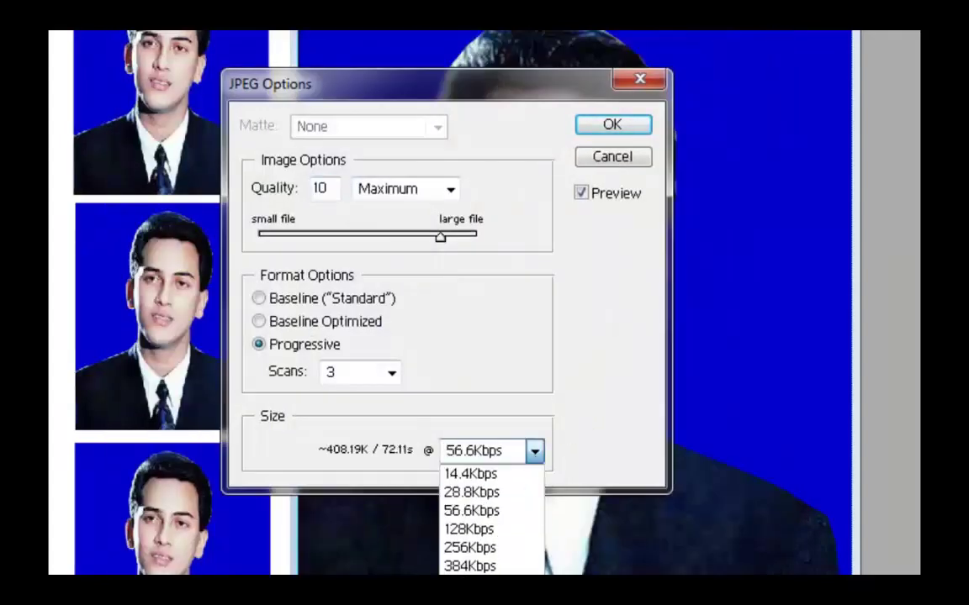
pyautogui.click(471, 597)
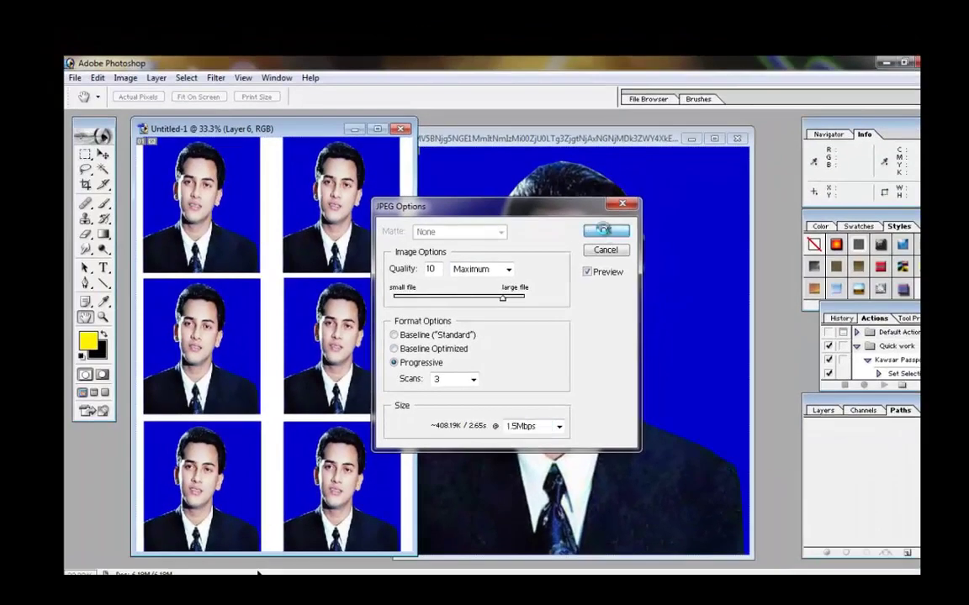
pyautogui.click(603, 230)
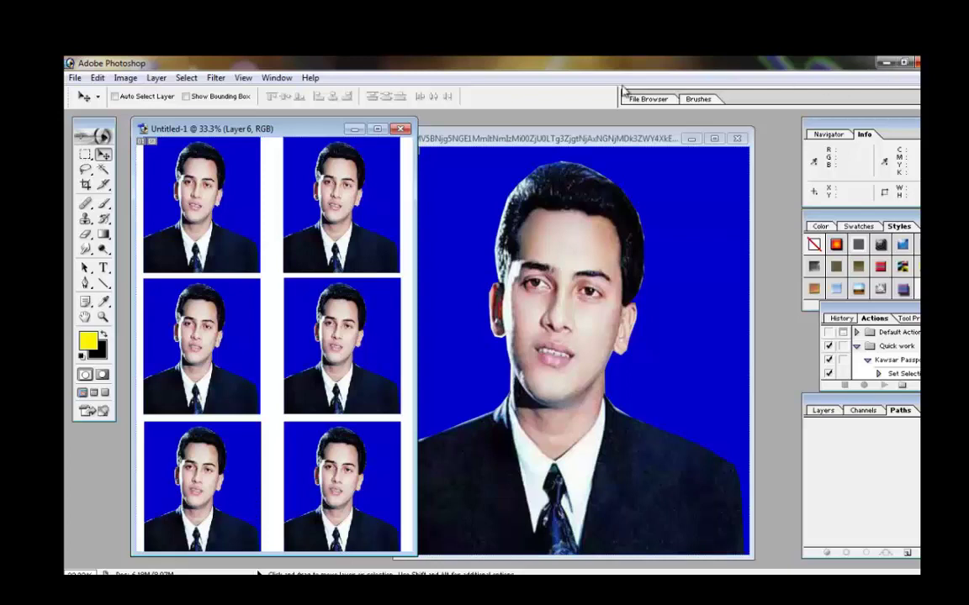
# Close the layered Untitled-1 sheet without saving its changes
pyautogui.click(402, 131)
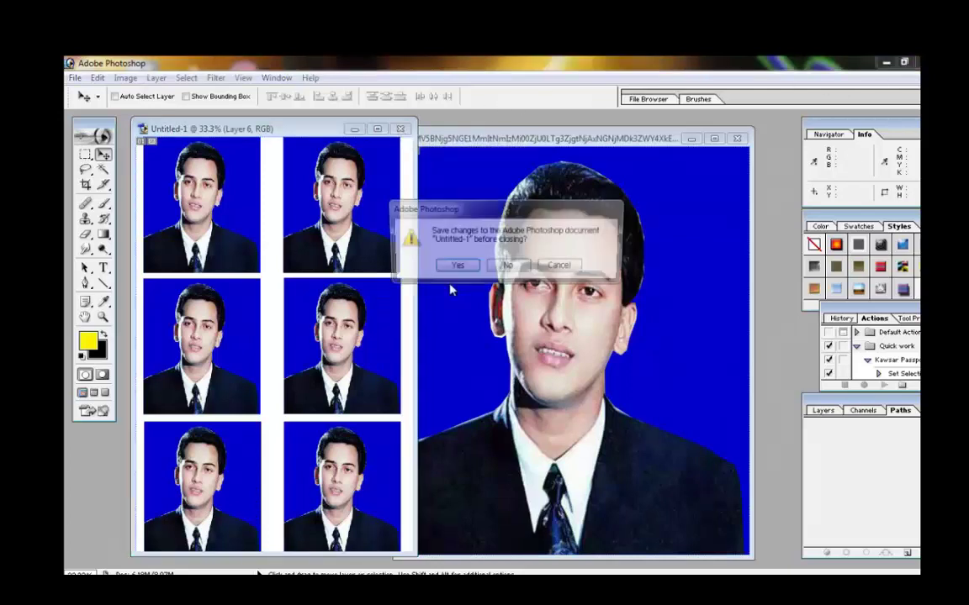
pyautogui.click(508, 267)
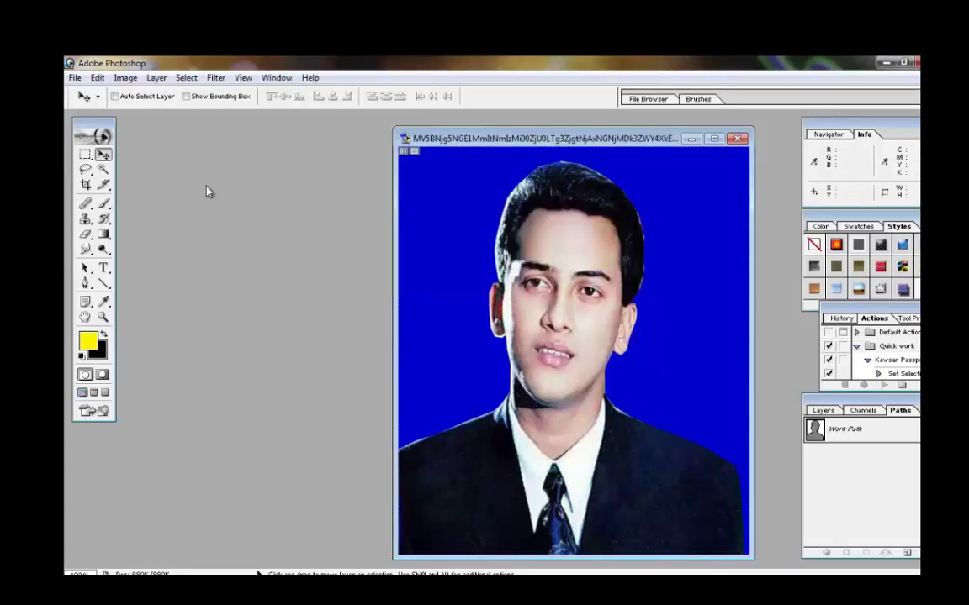
pyautogui.click(74, 77)
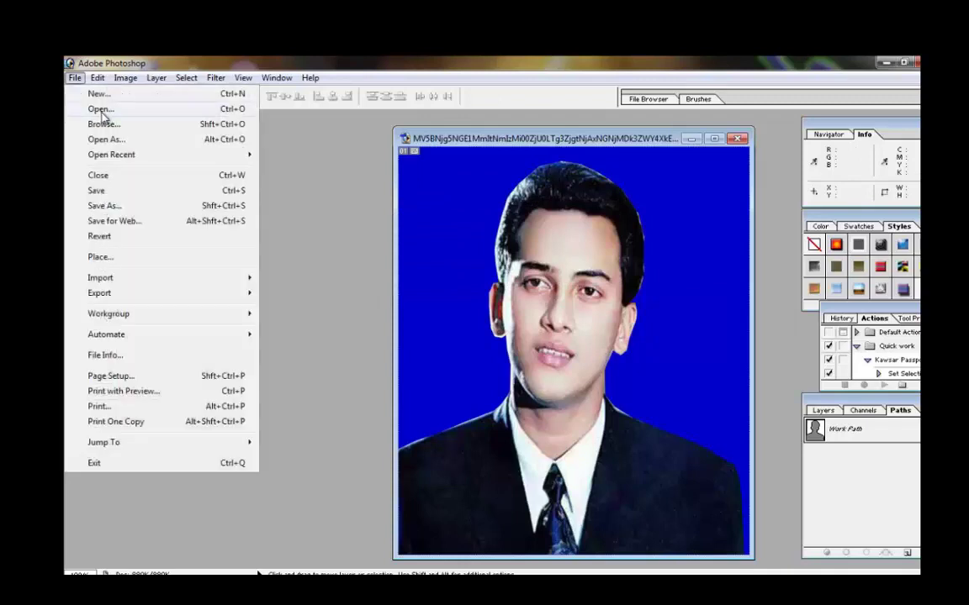
# Reopen the saved 367K six-photo passport JPEG from the Youtube All folder
pyautogui.click(101, 109)
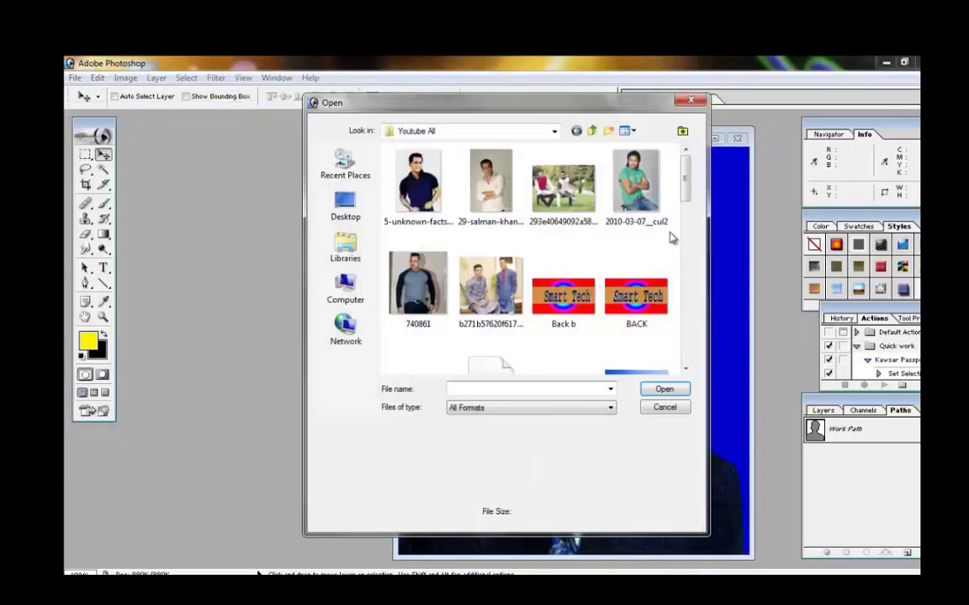
pyautogui.moveTo(685, 167); pyautogui.dragTo(685, 276)
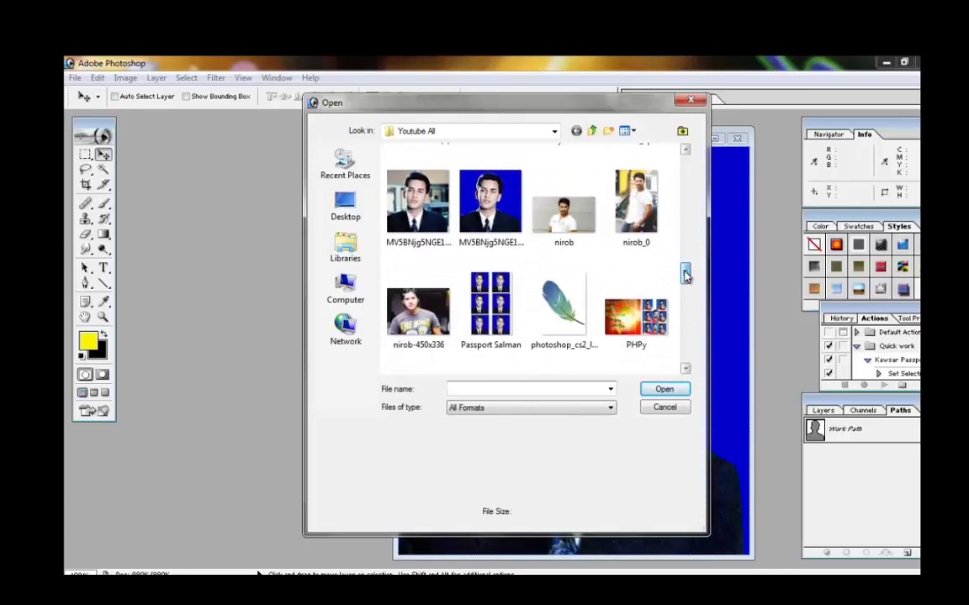
pyautogui.click(490, 307)
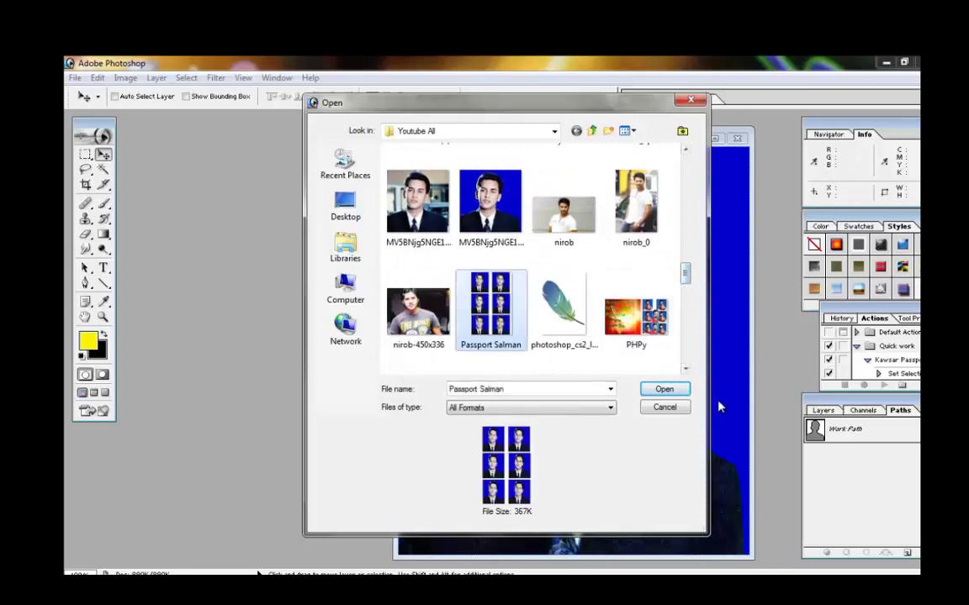
pyautogui.click(665, 389)
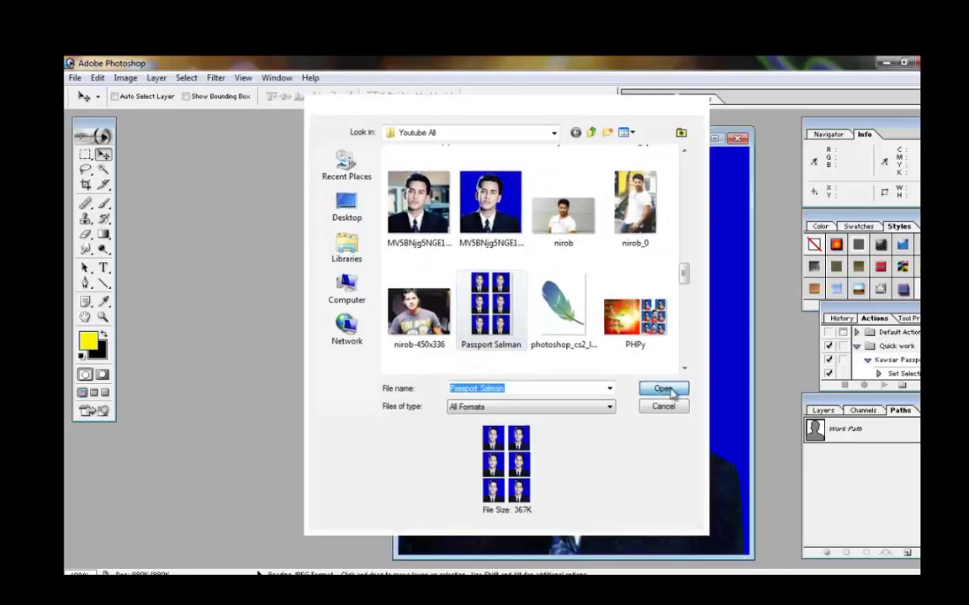